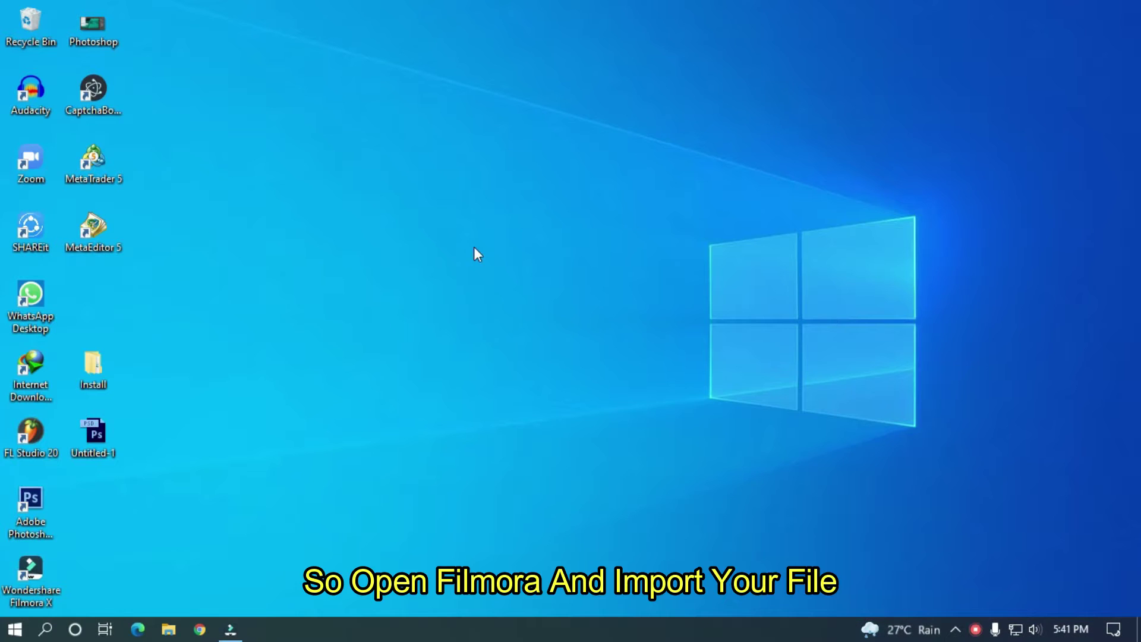
- Switch to Wondershare Filmora and set the project's aspect ratio to 9:16 (Portrait) and its frame rate to 60 fps
click(237, 633)
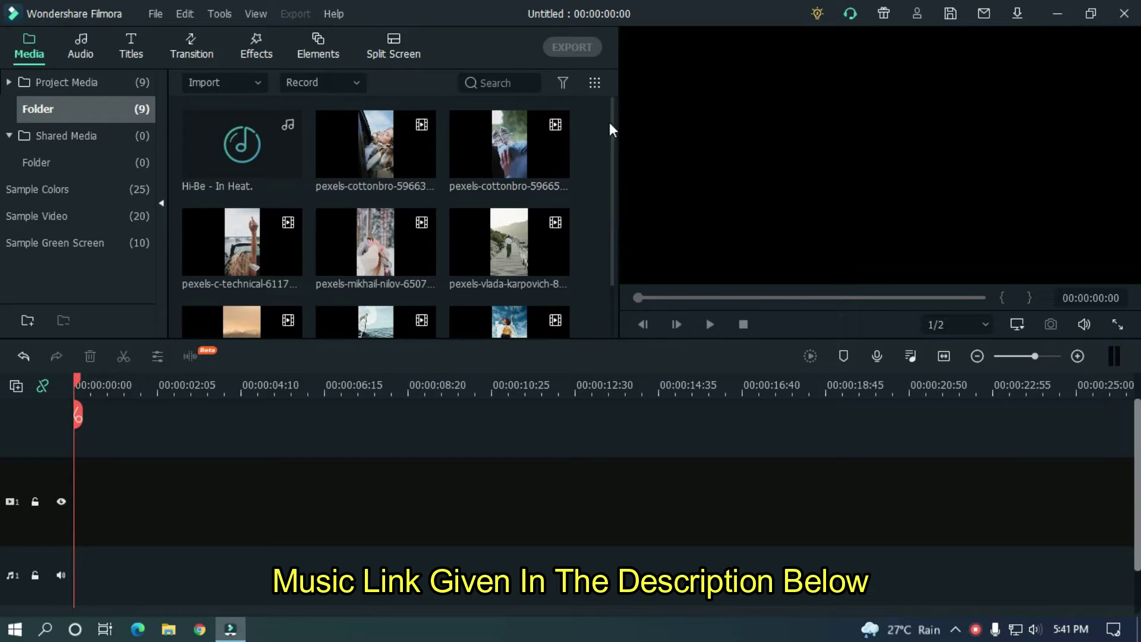
mouse_move(611, 120)
mouse_down()
mouse_move(607, 173)
mouse_move(618, 108)
mouse_move(605, 183)
mouse_move(619, 109)
mouse_up()
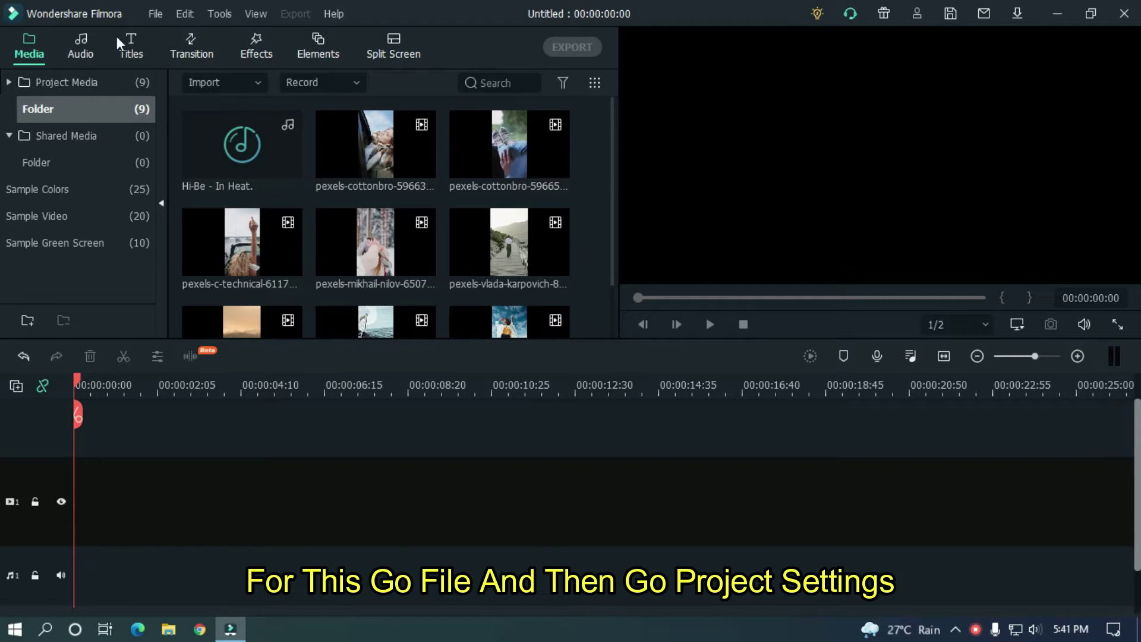
click(156, 14)
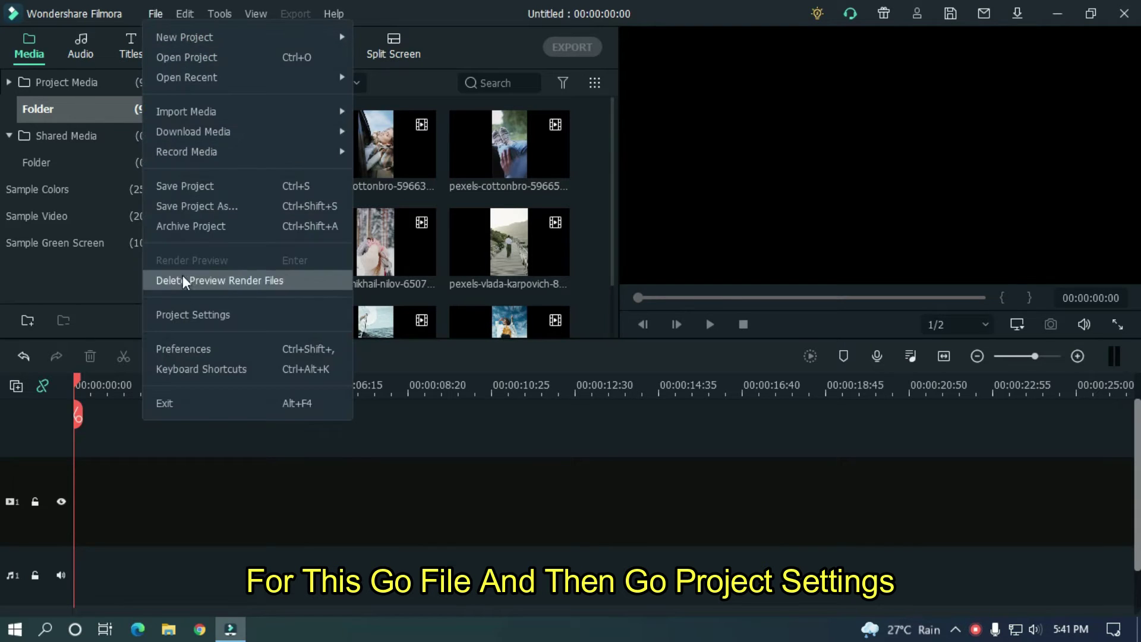
click(186, 322)
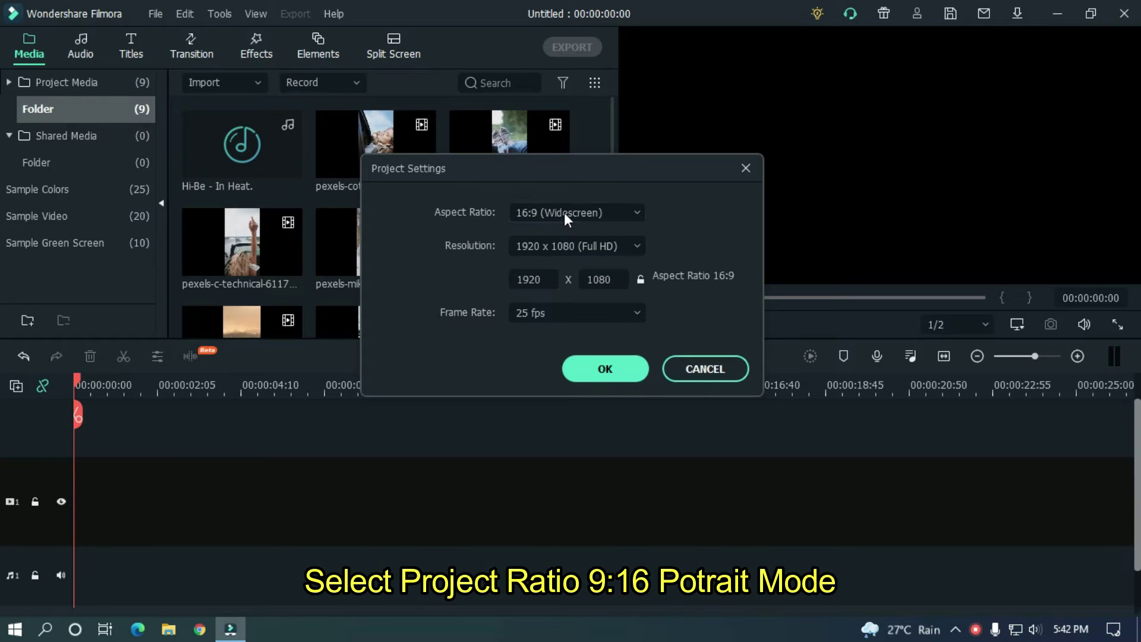
click(564, 212)
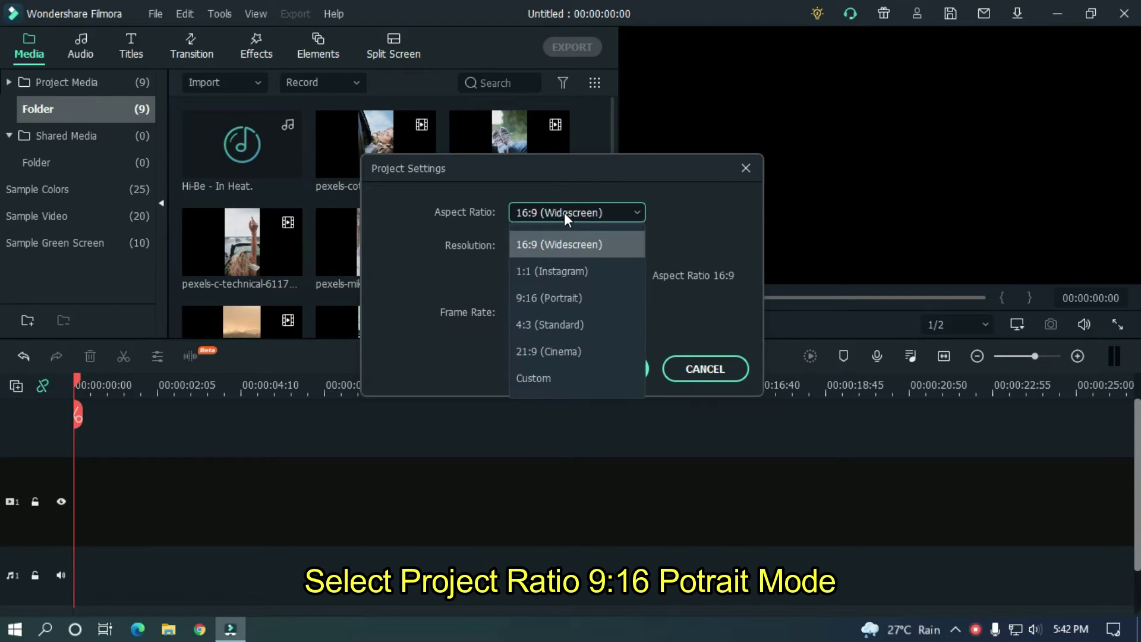
click(534, 302)
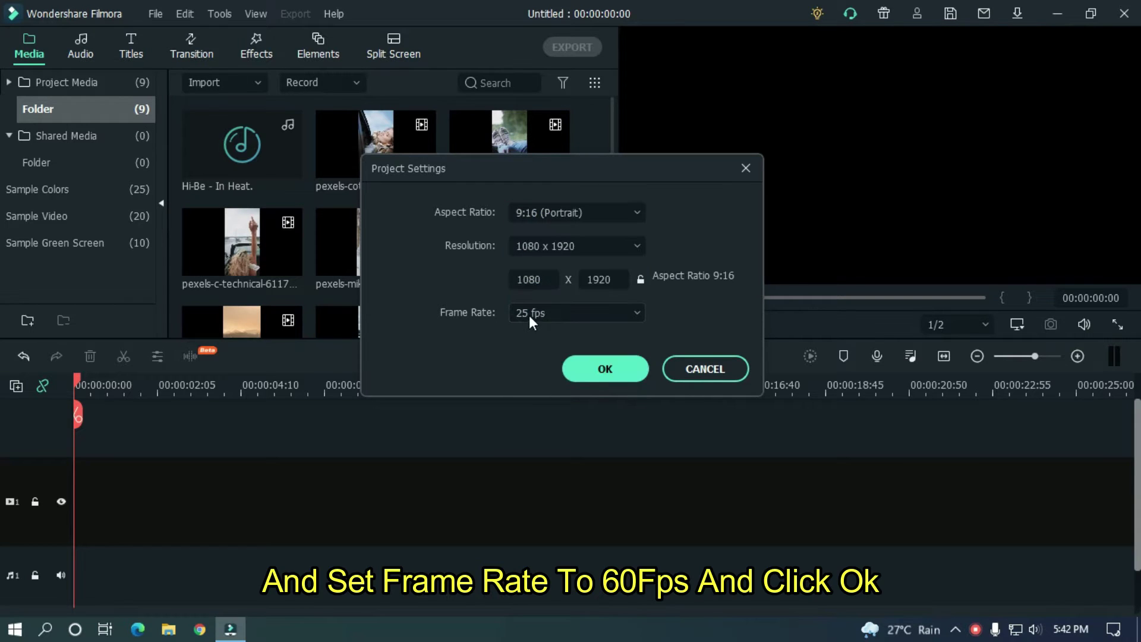
click(529, 316)
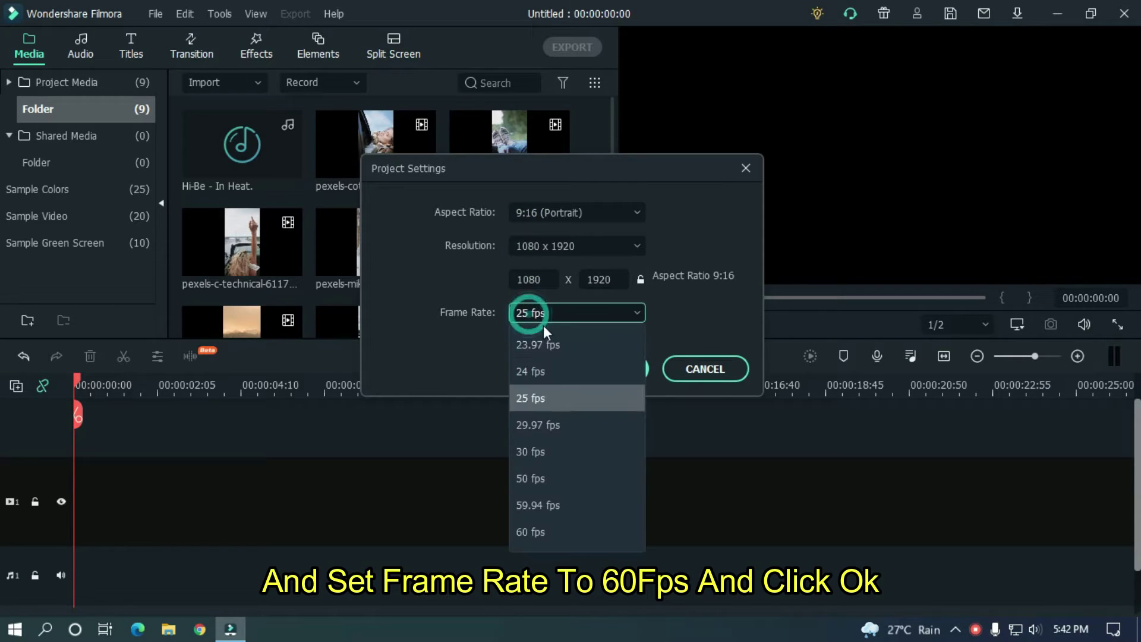
click(529, 532)
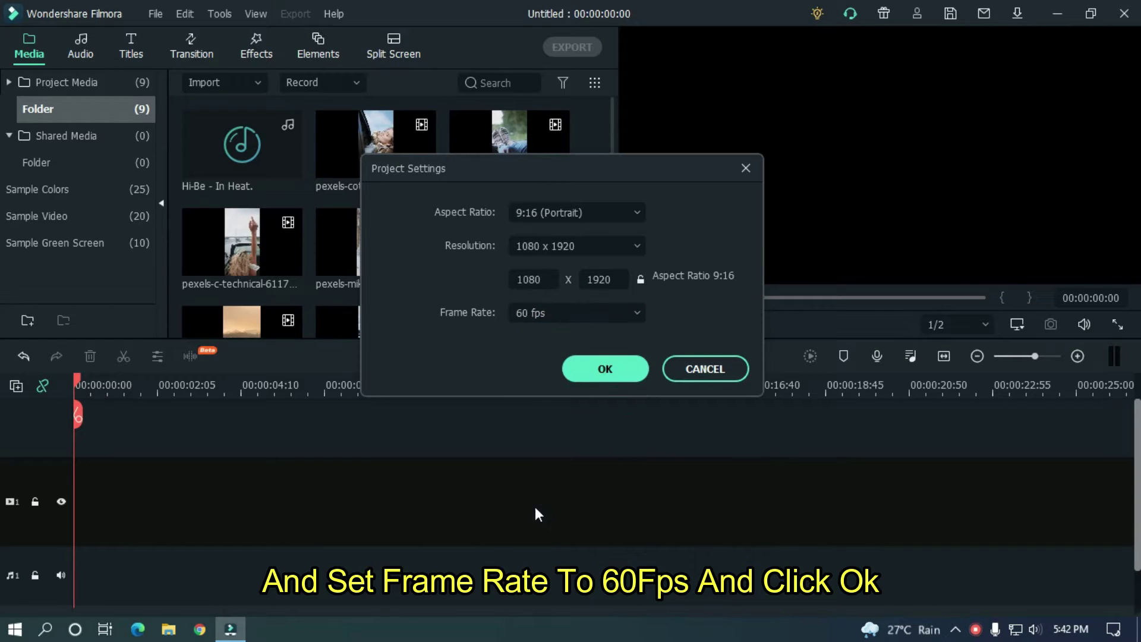
click(605, 371)
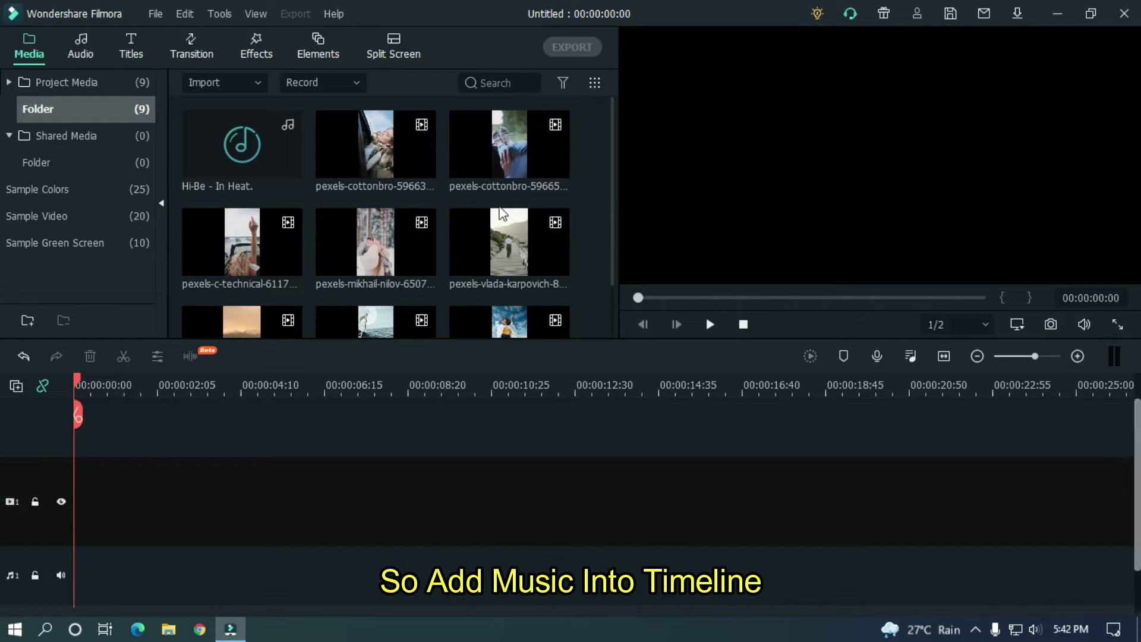
- Place the Hi-Be - In Heat music file at the start of the first audio track
drag(279, 146, 81, 553)
scroll(312, 432, down, 1)
drag(245, 378, 380, 364)
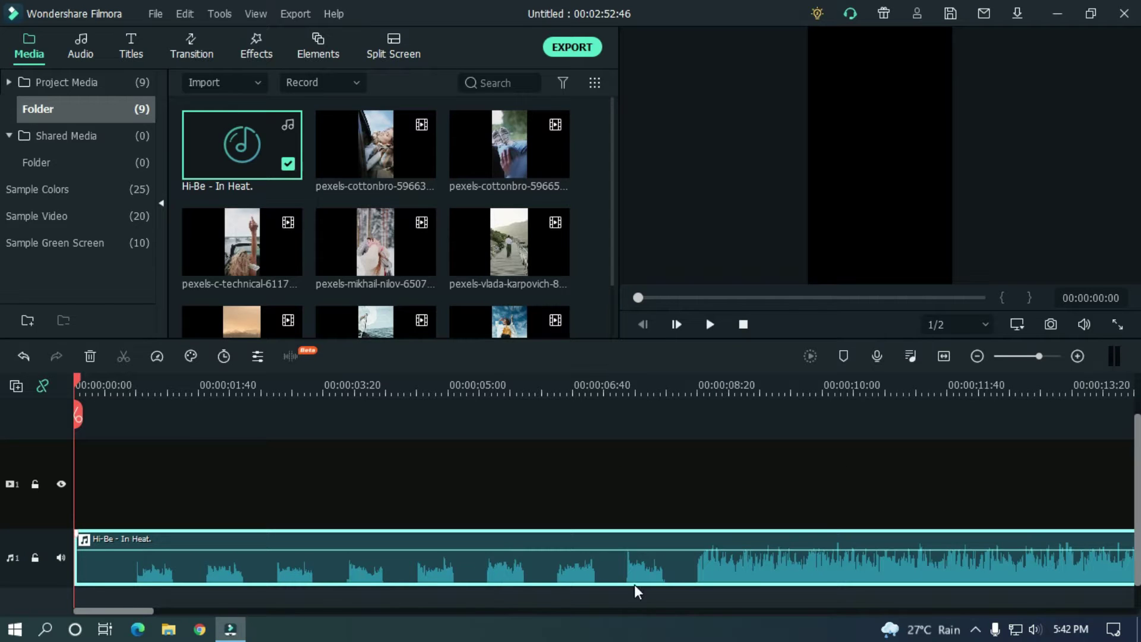
- Play the music from the start to about 15 seconds to hear its beats, and stop playback
click(414, 429)
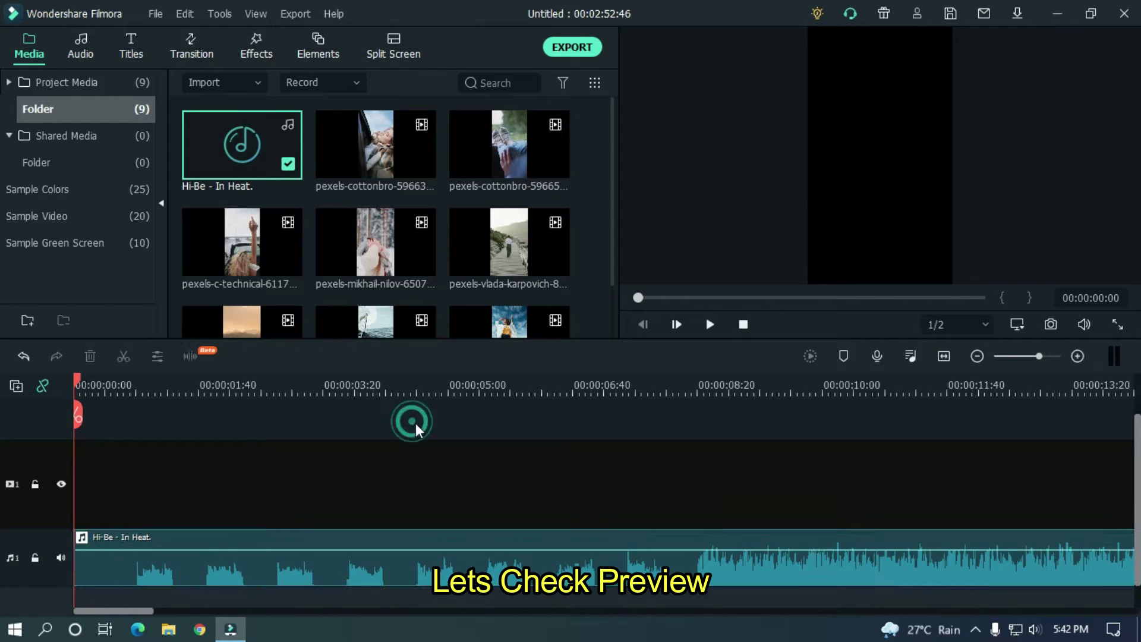
key(space)
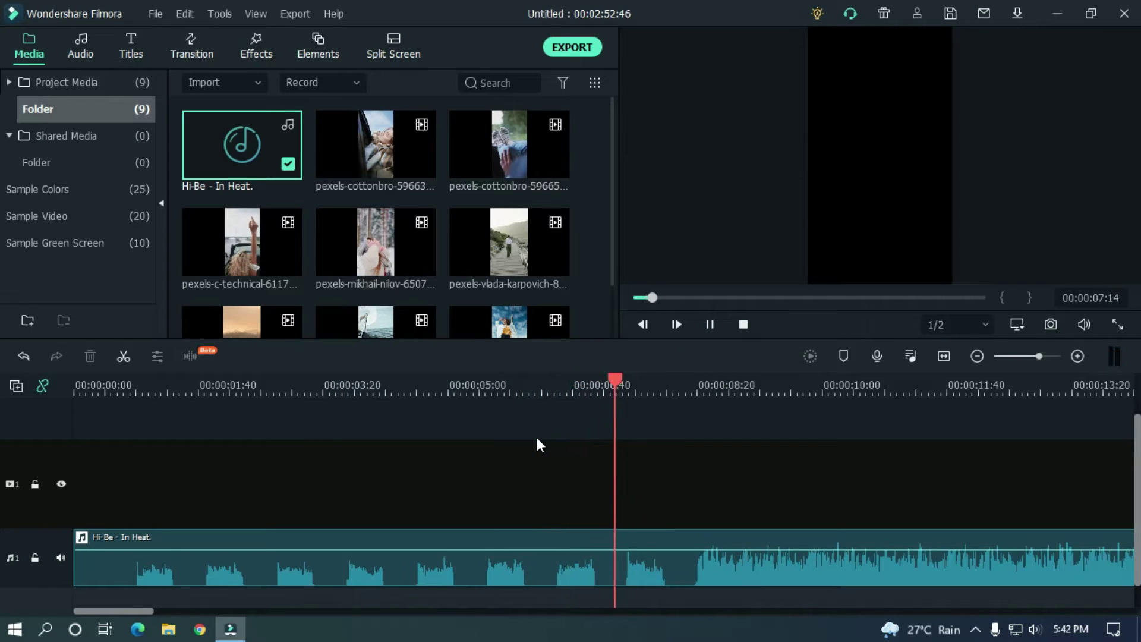
drag(664, 391, 543, 371)
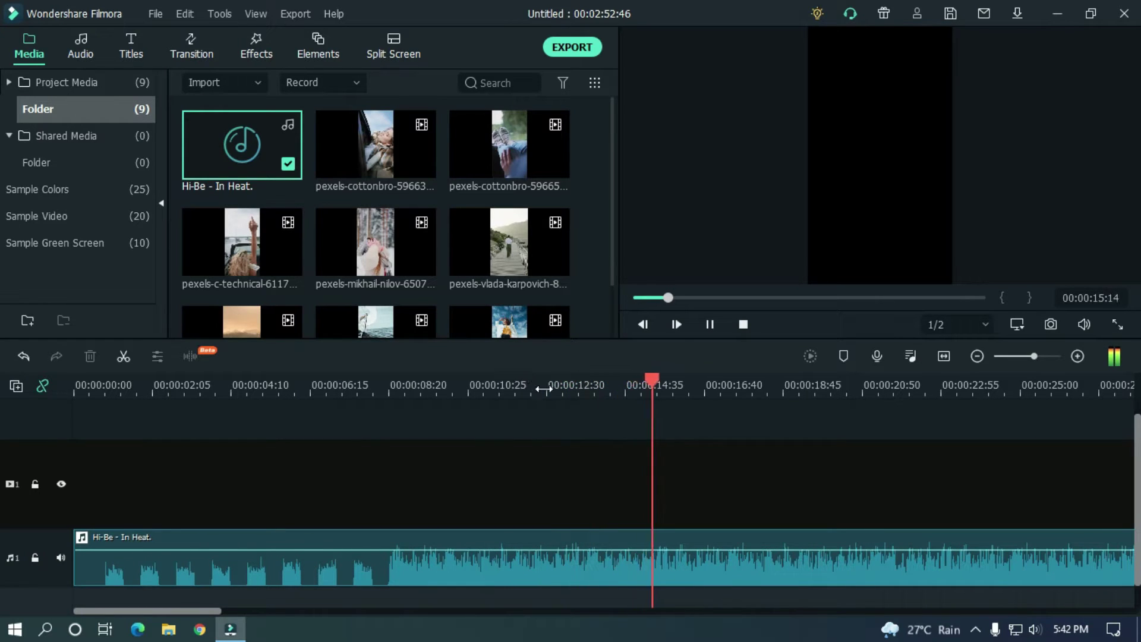
key(space)
click(744, 324)
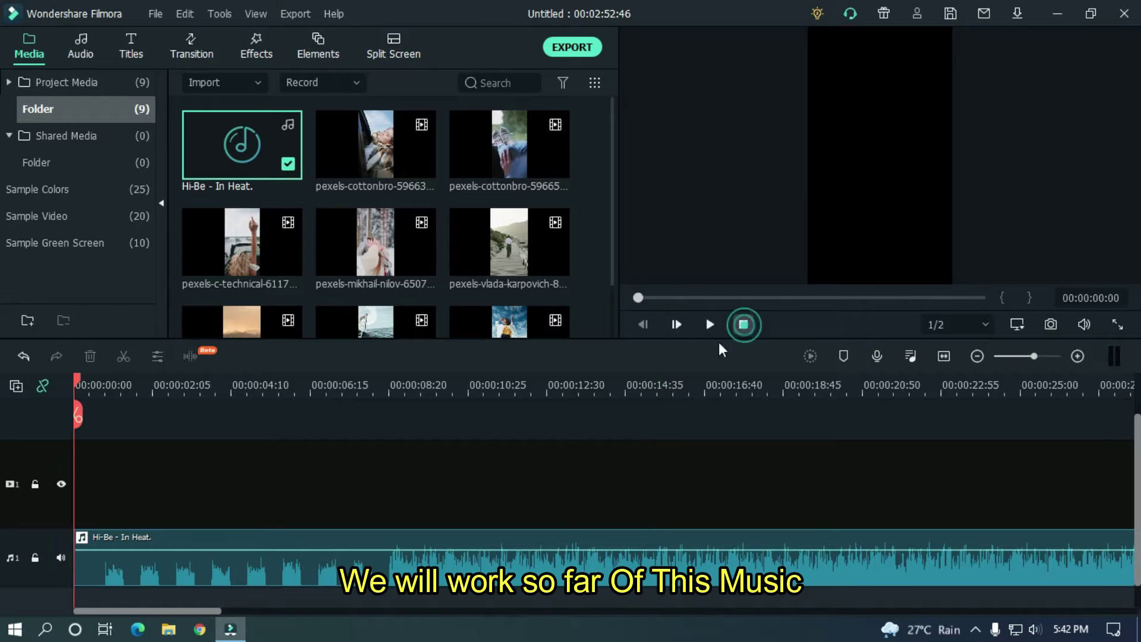
- Split the music at 00:00:00:42, delete the part before the cut and move the remainder to the timeline start
scroll(236, 380, up, 3)
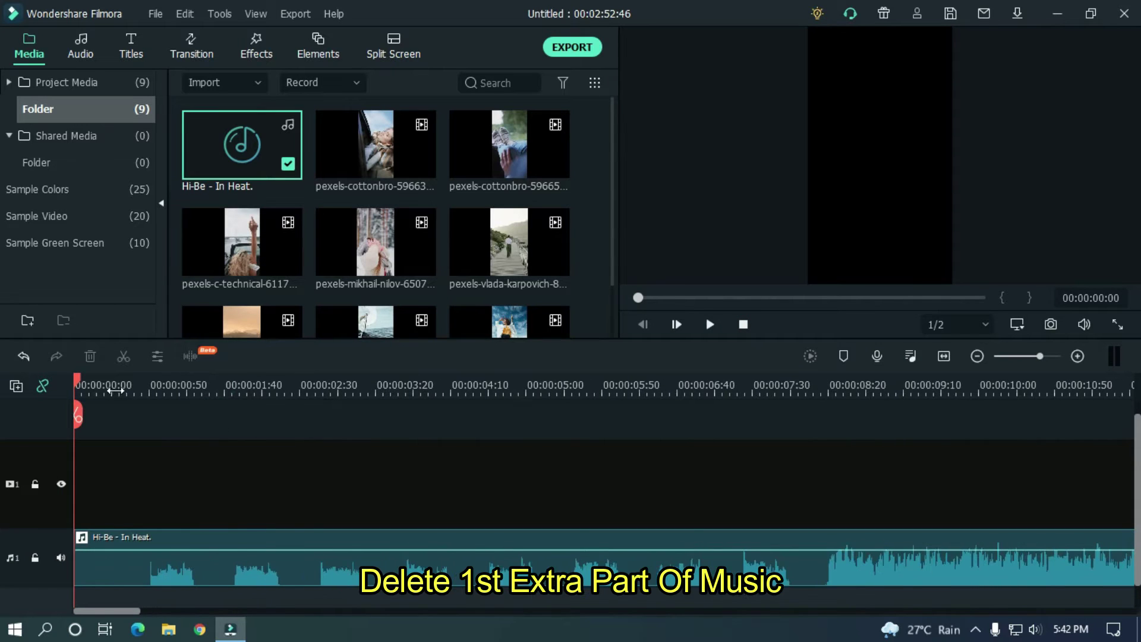
click(127, 386)
drag(132, 387, 139, 387)
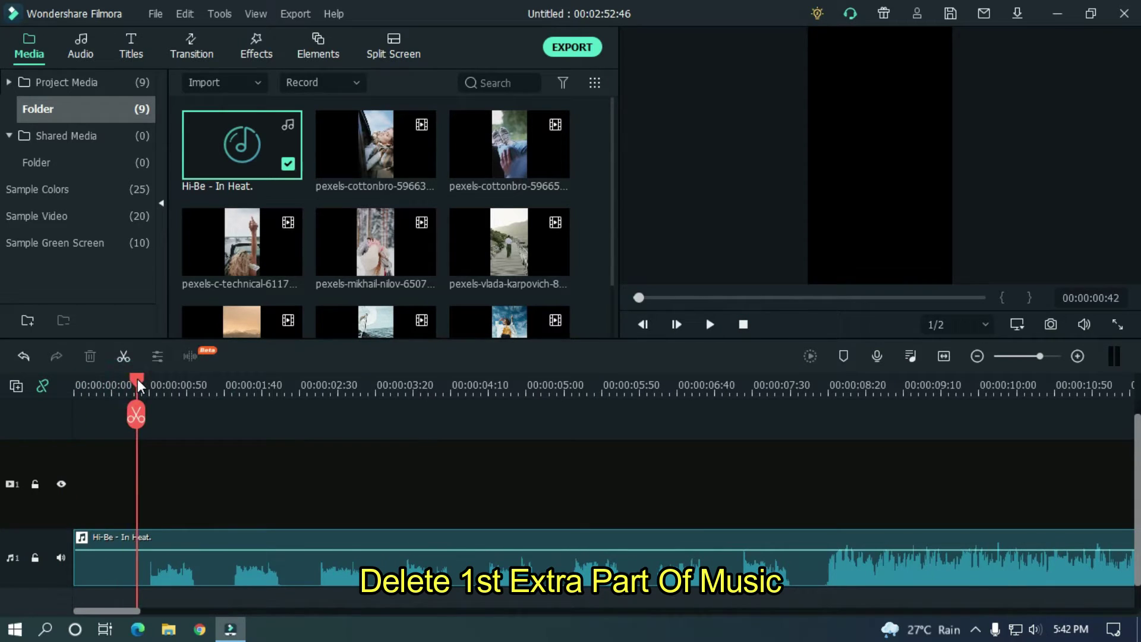
click(136, 415)
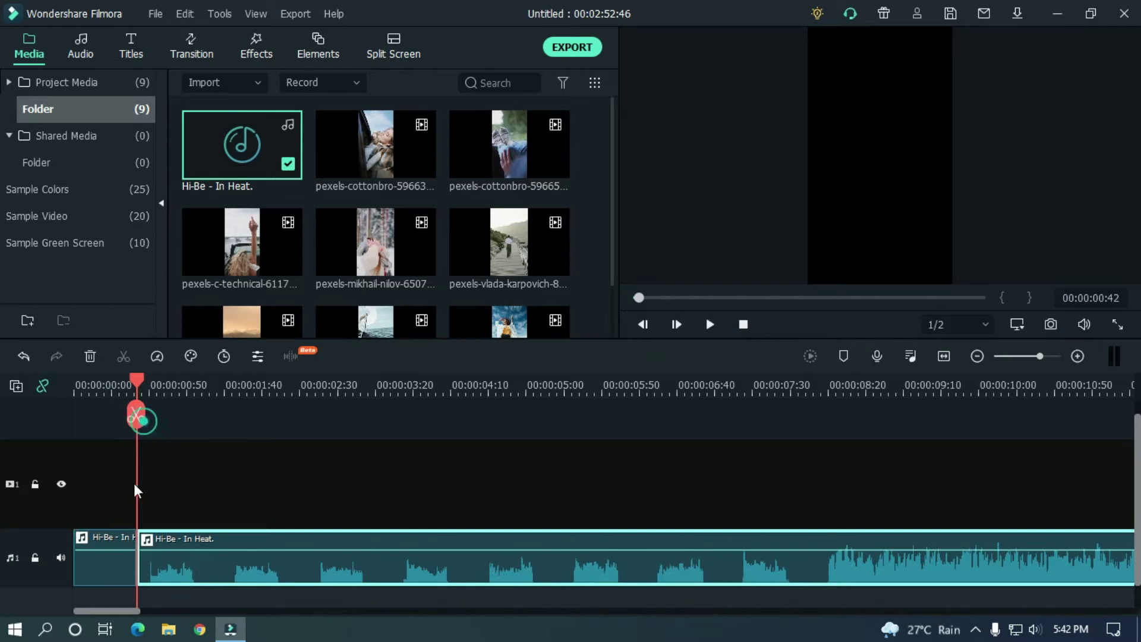
click(118, 571)
key(Delete)
drag(192, 577, 128, 576)
- Place the pexels-c-technical clip on the video track at the first beat, keeping the project settings of 1080 x 1920 60fps
drag(134, 383, 436, 380)
scroll(436, 383, up, 2)
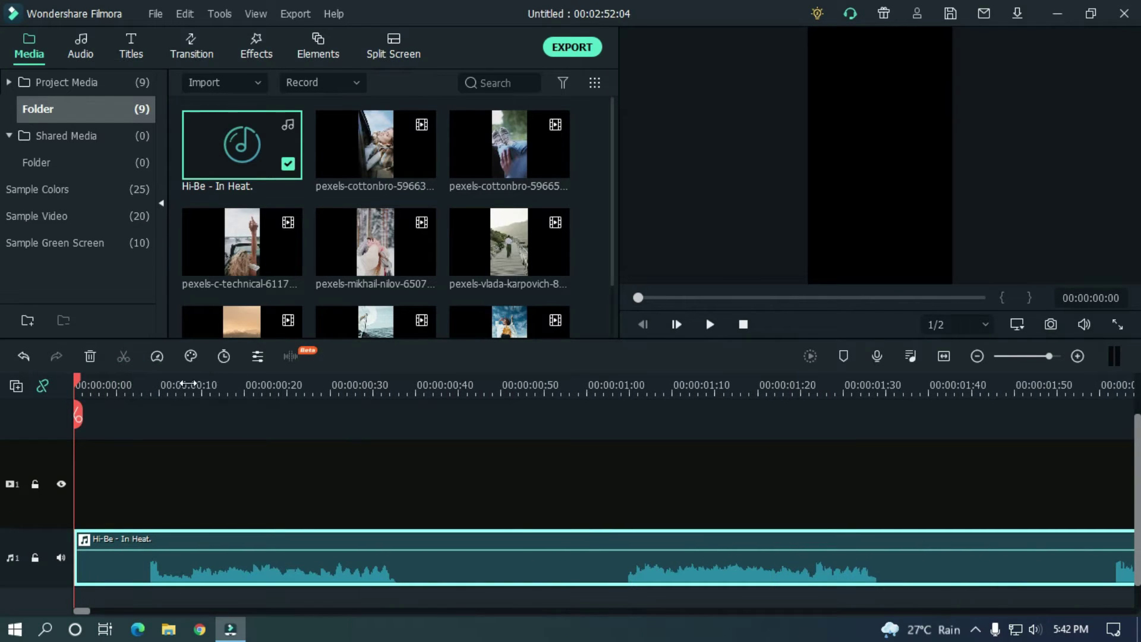
drag(241, 244, 159, 491)
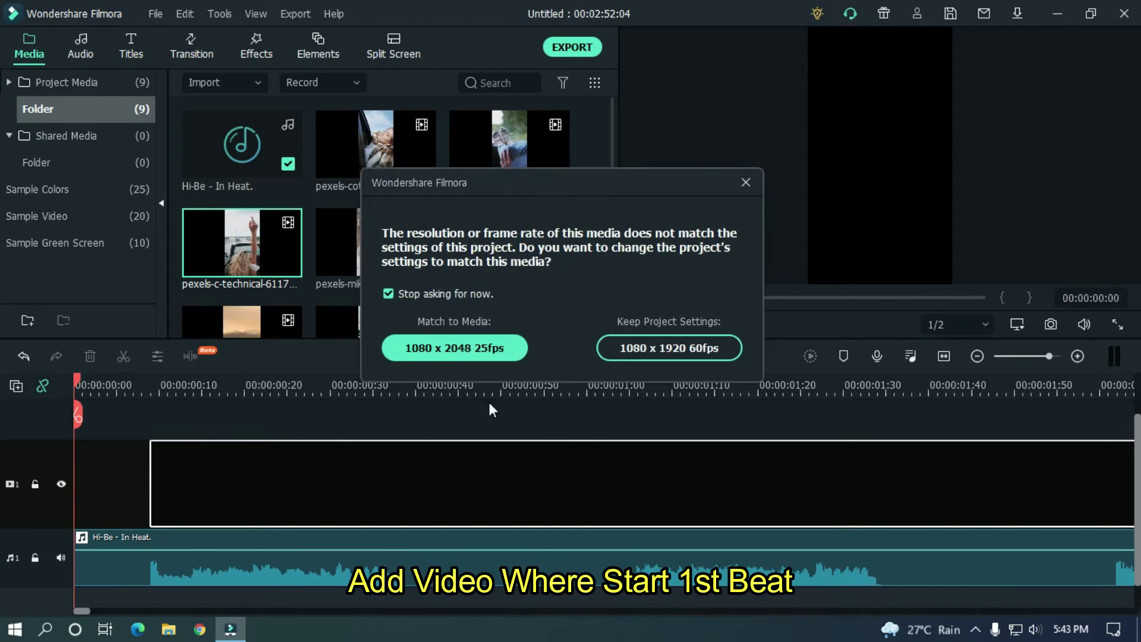
click(674, 351)
- Apply Crop to Fit to the convertible clip so it fills the portrait frame
click(150, 386)
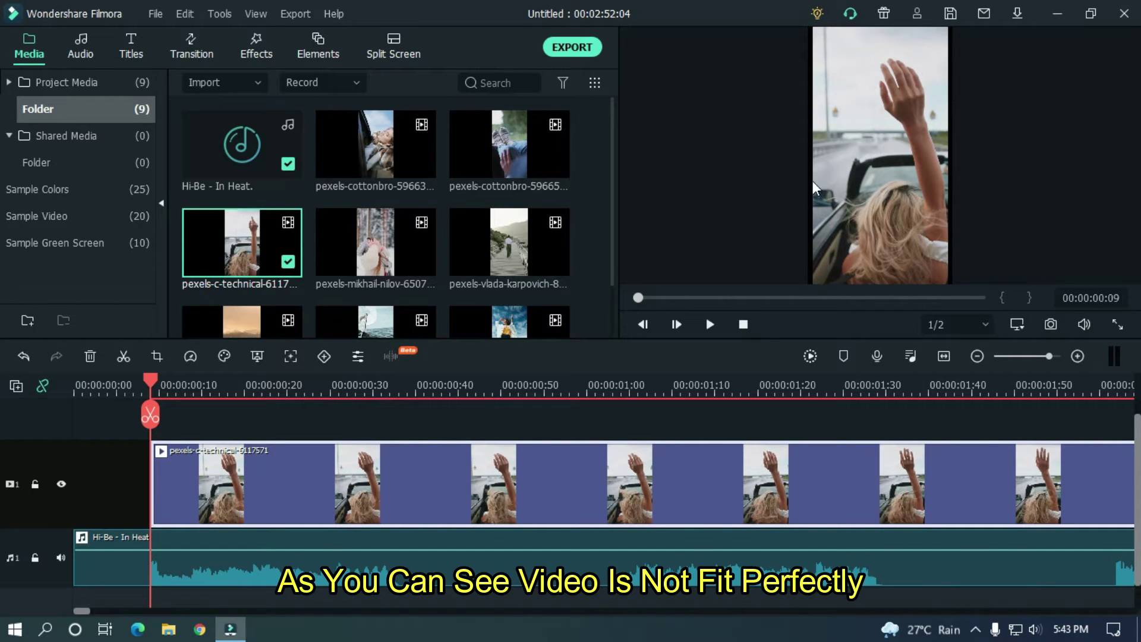
right_click(441, 467)
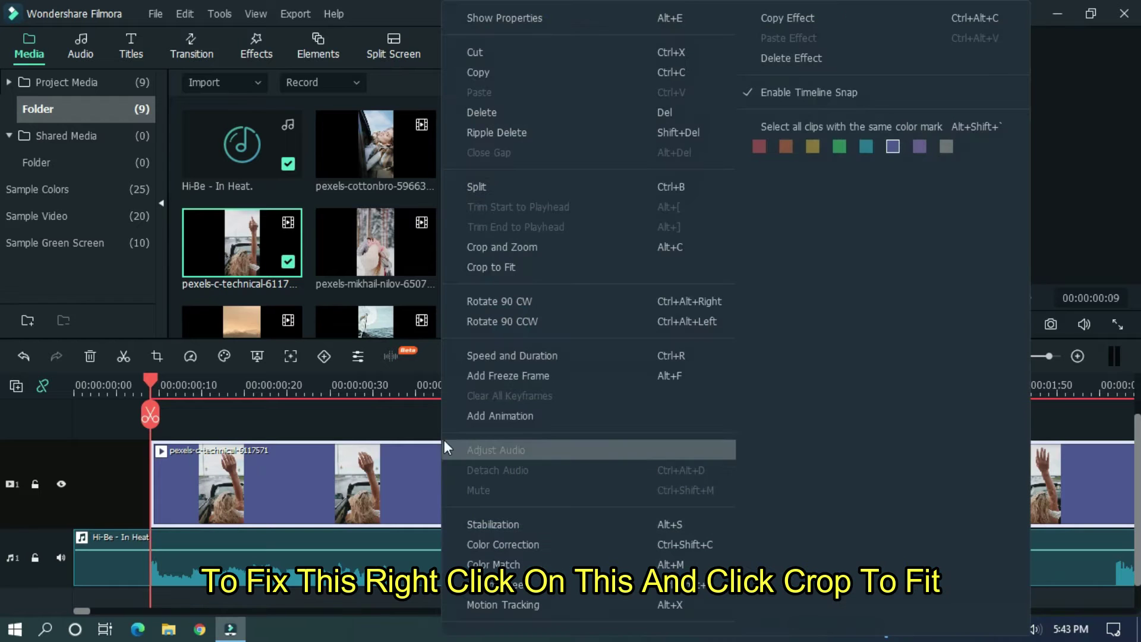
click(477, 267)
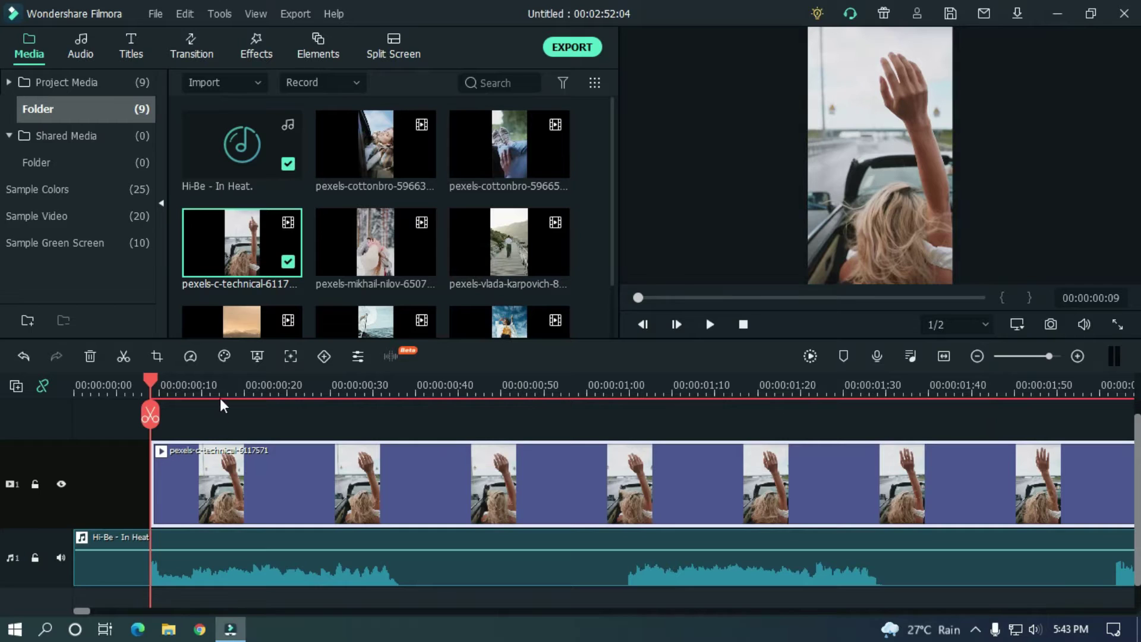
- Split the video clip at 00:00:00:38, where the first beat ends, and delete the part after the cut
drag(280, 380, 502, 380)
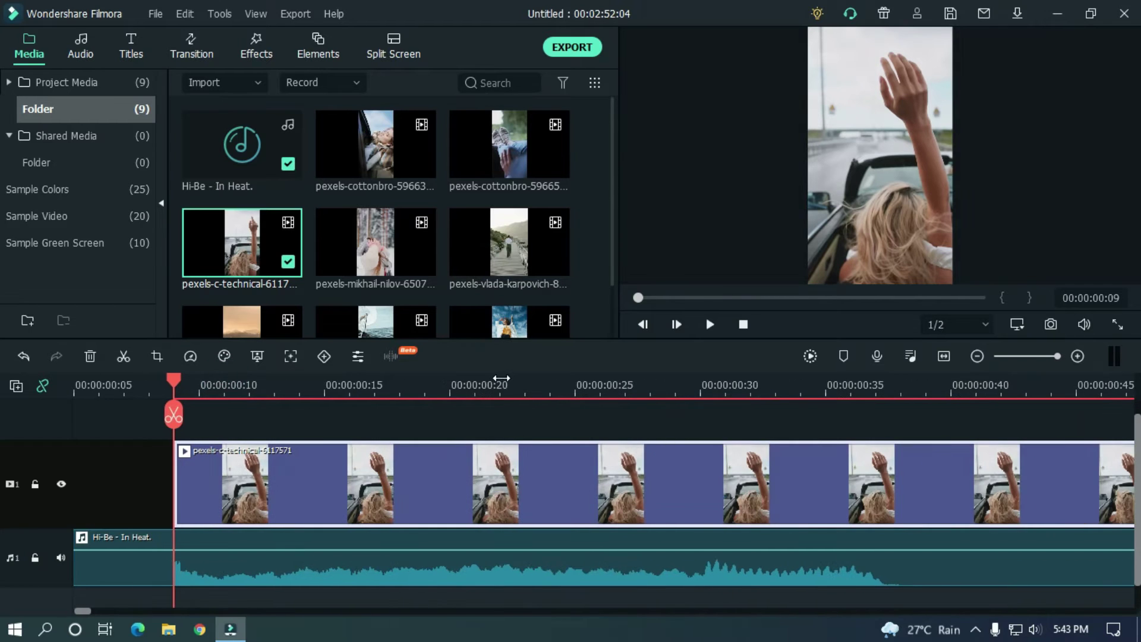
drag(177, 377, 161, 378)
click(173, 385)
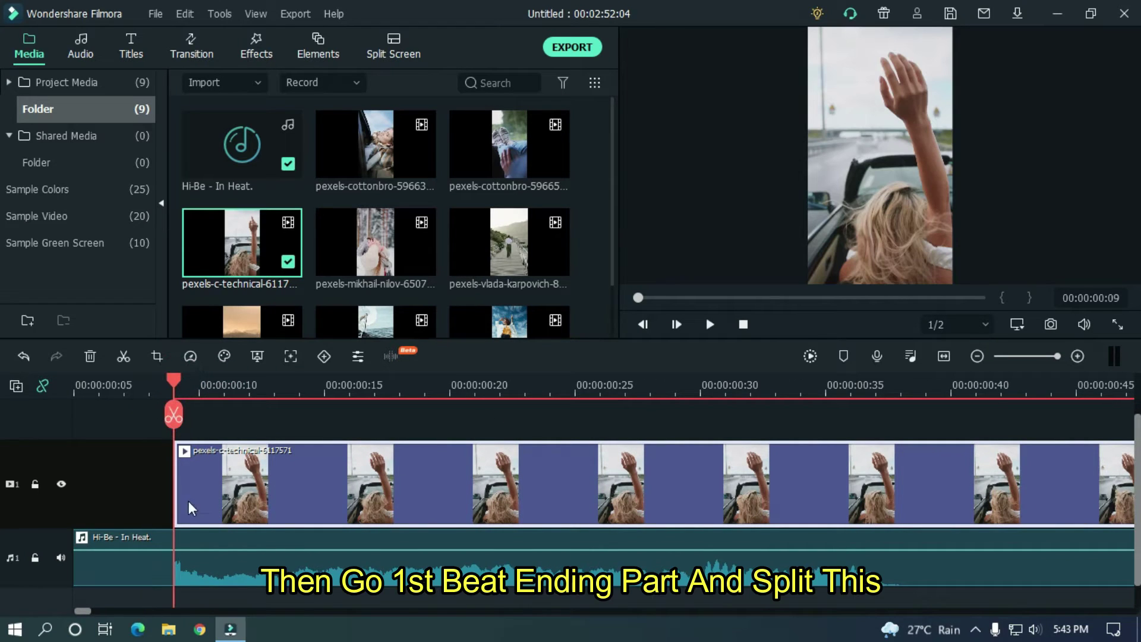
drag(179, 392, 904, 427)
key(Left)
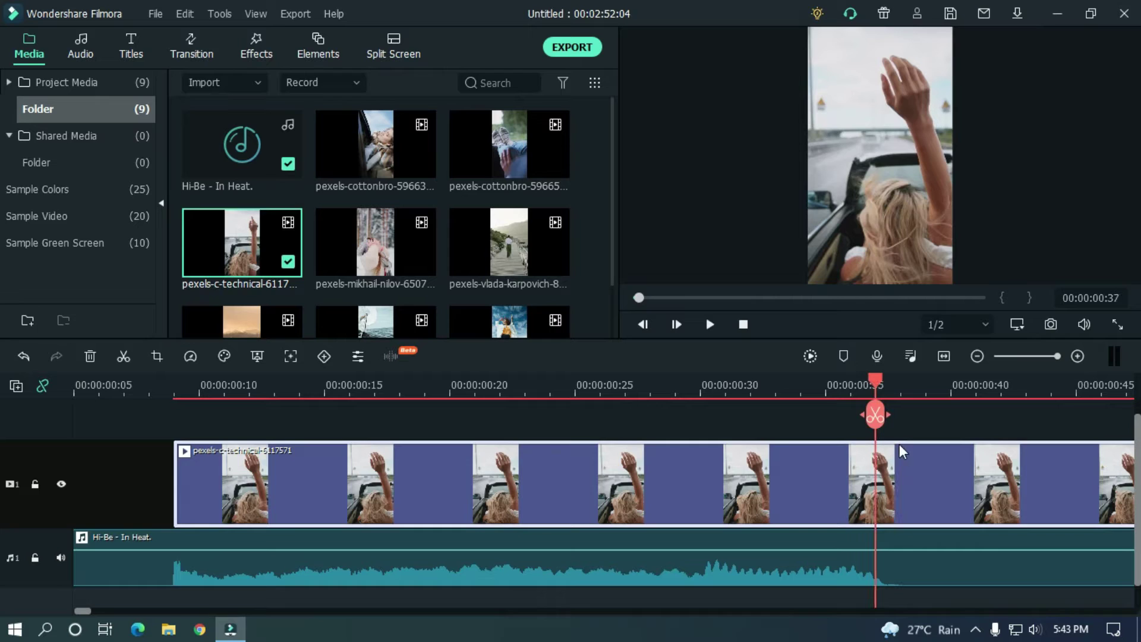
click(901, 384)
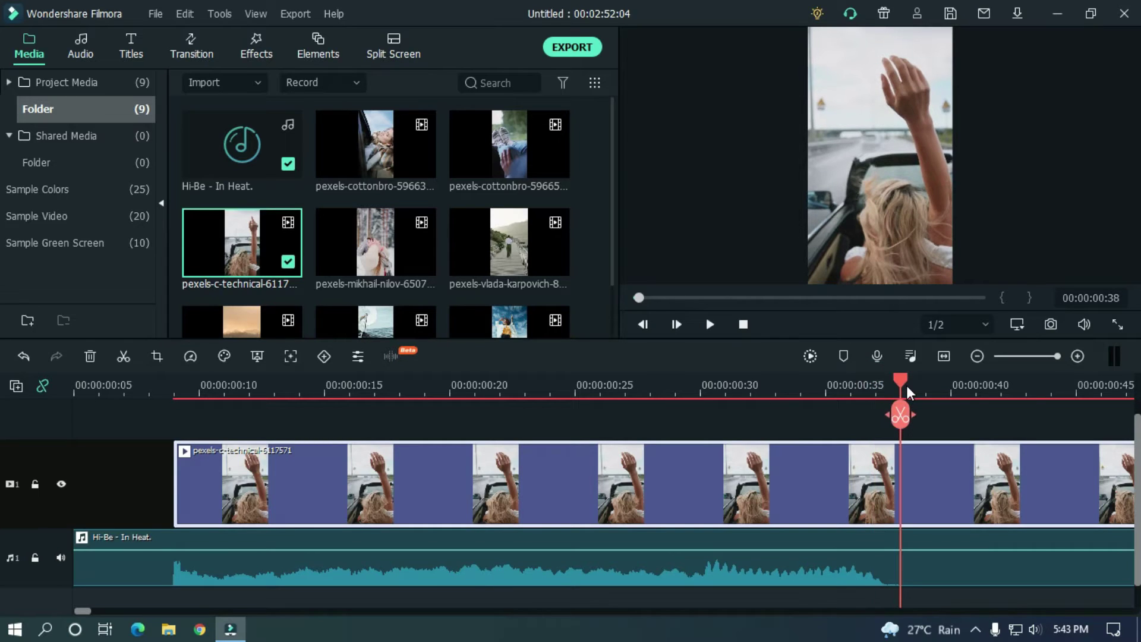
click(904, 418)
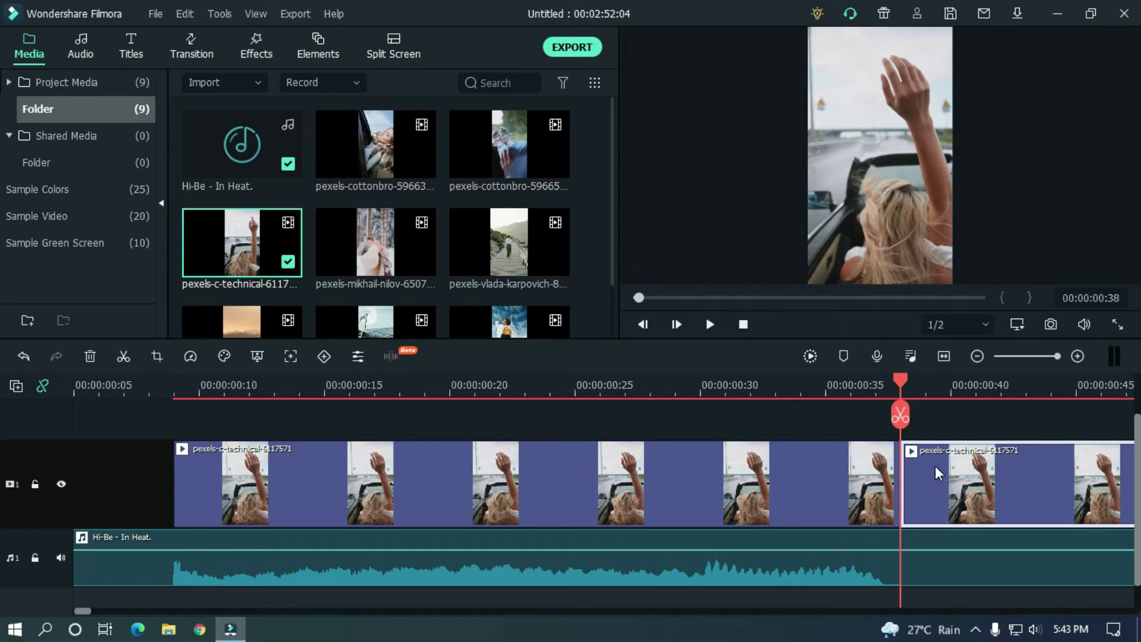
scroll(958, 384, down, 2)
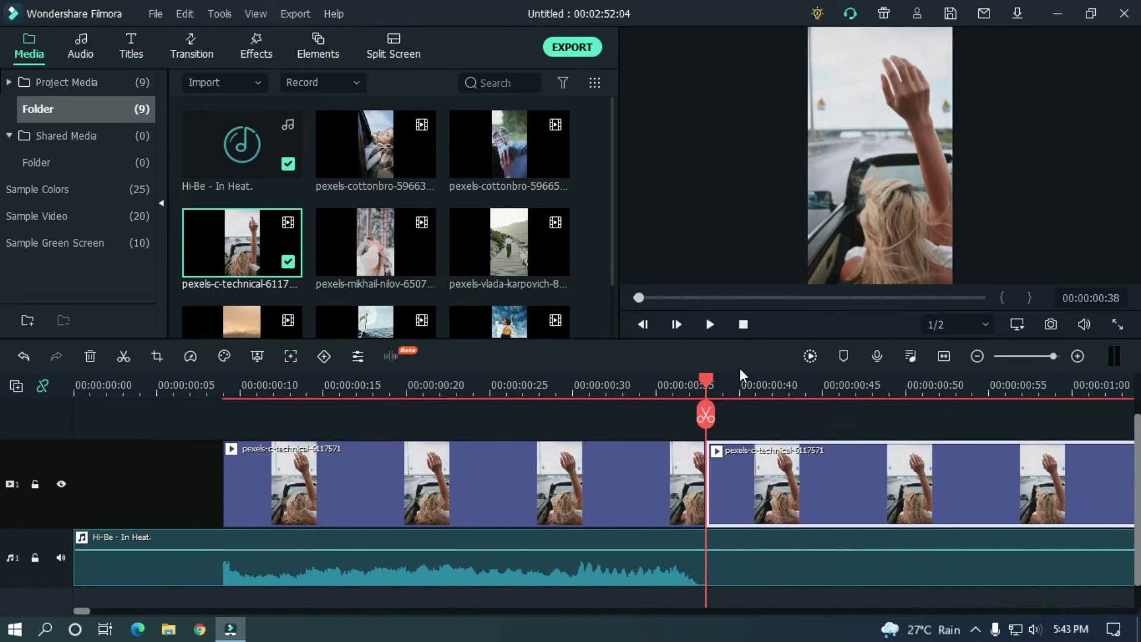
key(Delete)
- Play the timeline from the start to check the clip against the first beat, and pause
drag(705, 384, 3, 397)
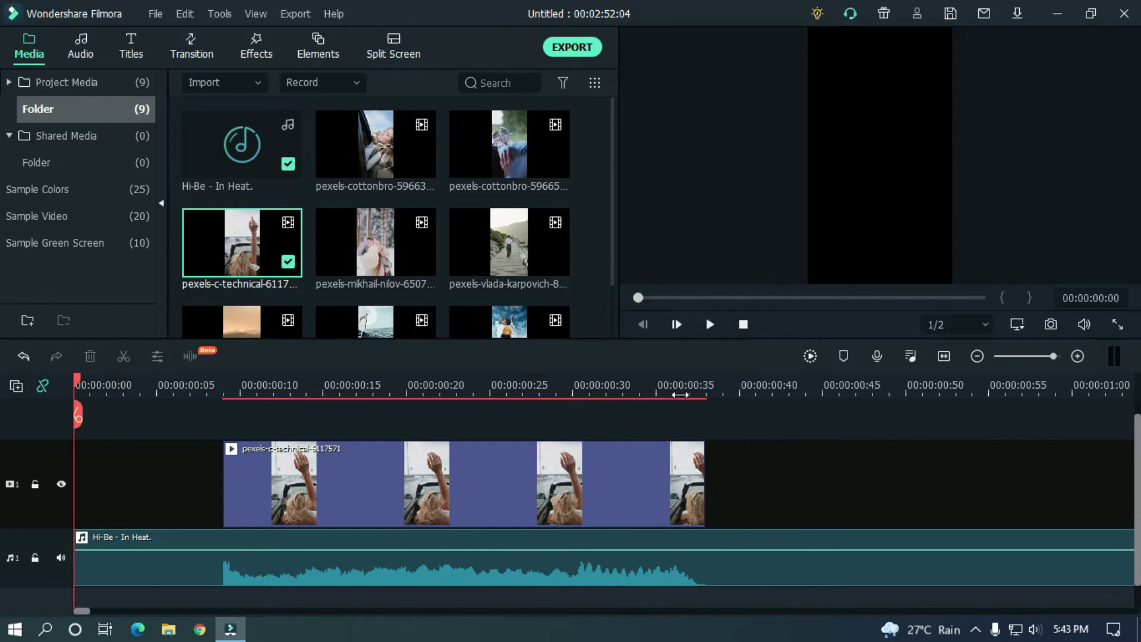
scroll(681, 394, down, 2)
key(space)
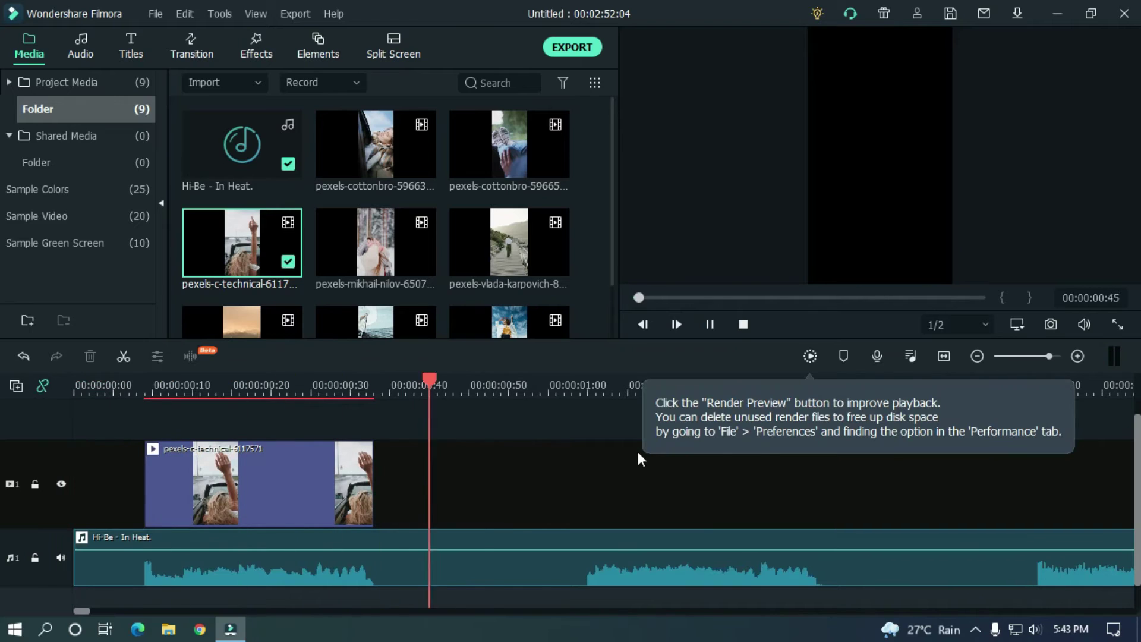
key(space)
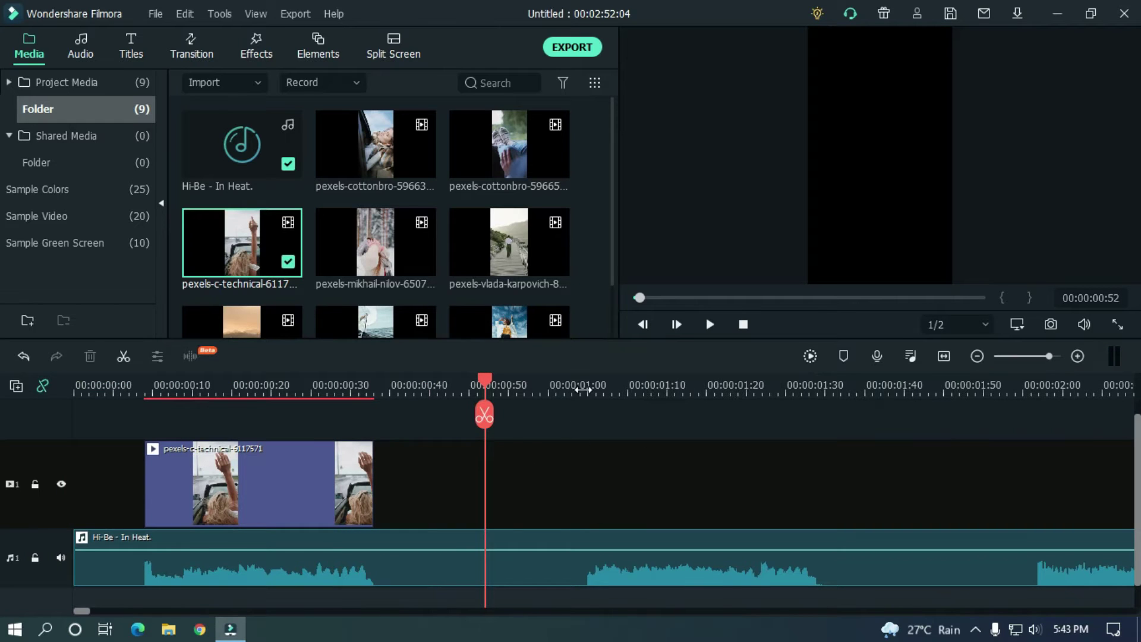
- Place the sailing clip (production ID-4920770) on the video track at 00:00:01:04, where the second beat begins
click(585, 390)
scroll(751, 394, up, 3)
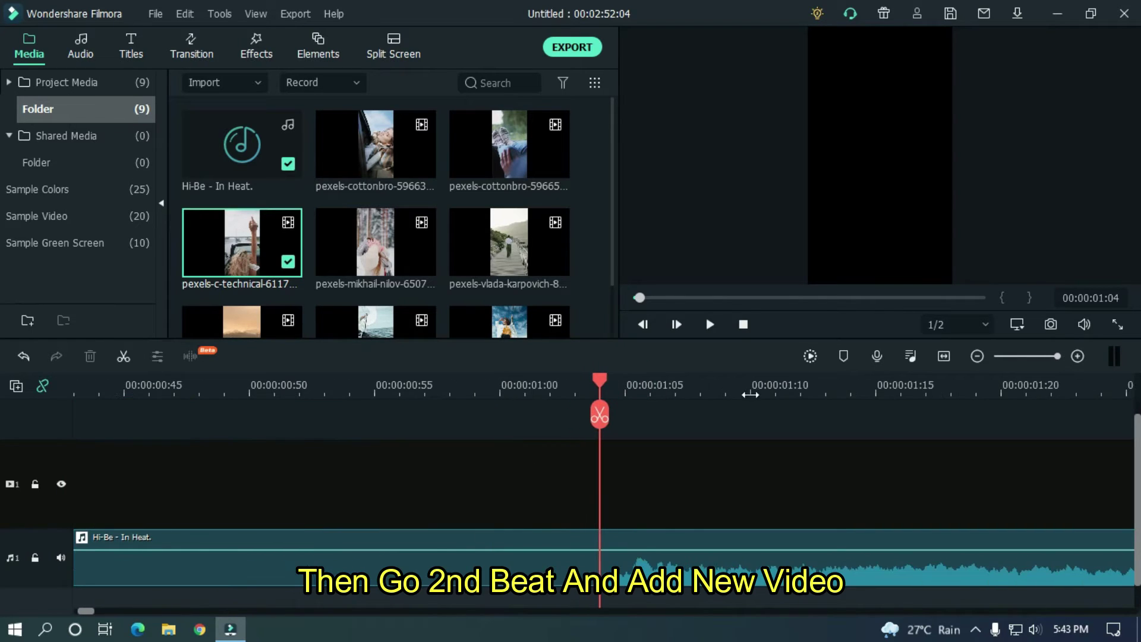
click(630, 385)
click(620, 385)
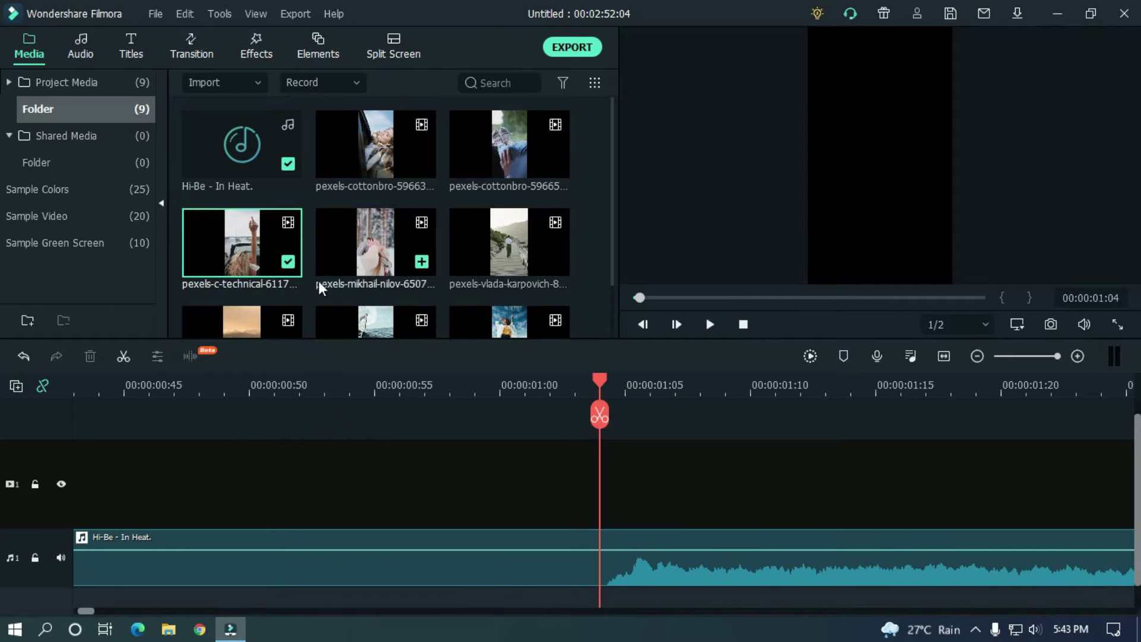
drag(370, 324, 622, 484)
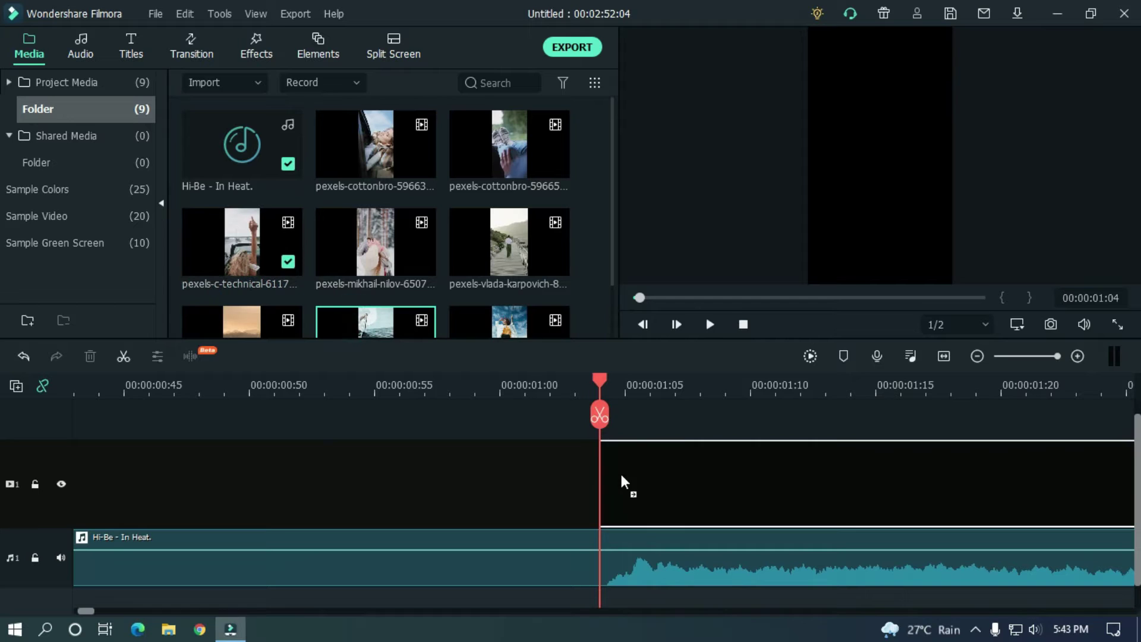
drag(86, 610, 92, 613)
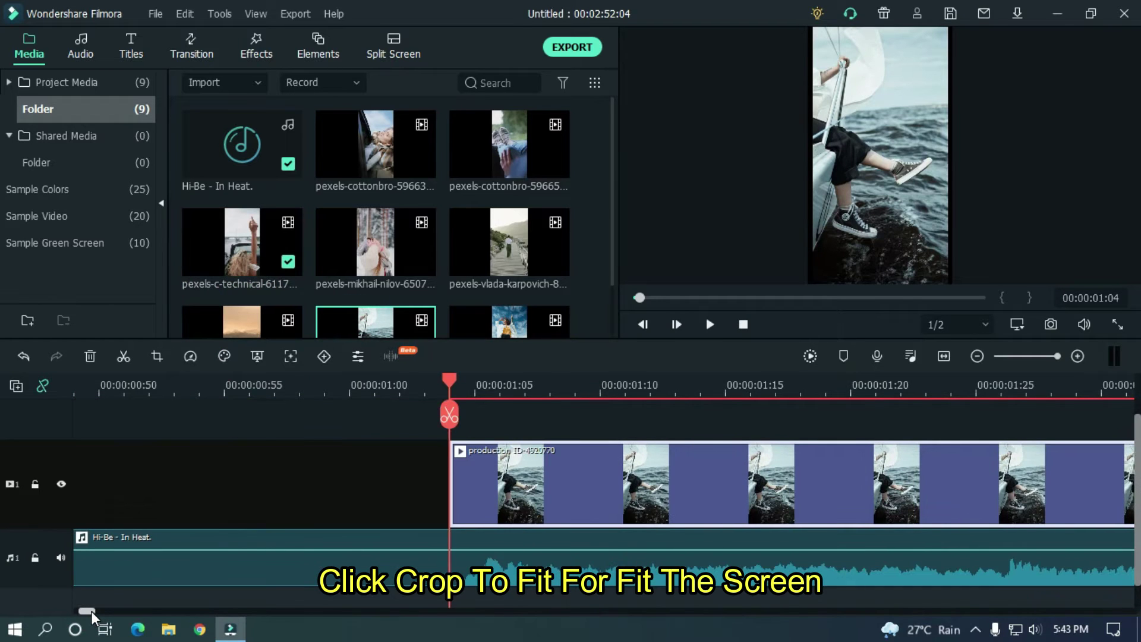
- Apply Crop to Fit to the sailing clip and cut off everything after the second beat's end at 00:00:01:34
right_click(560, 477)
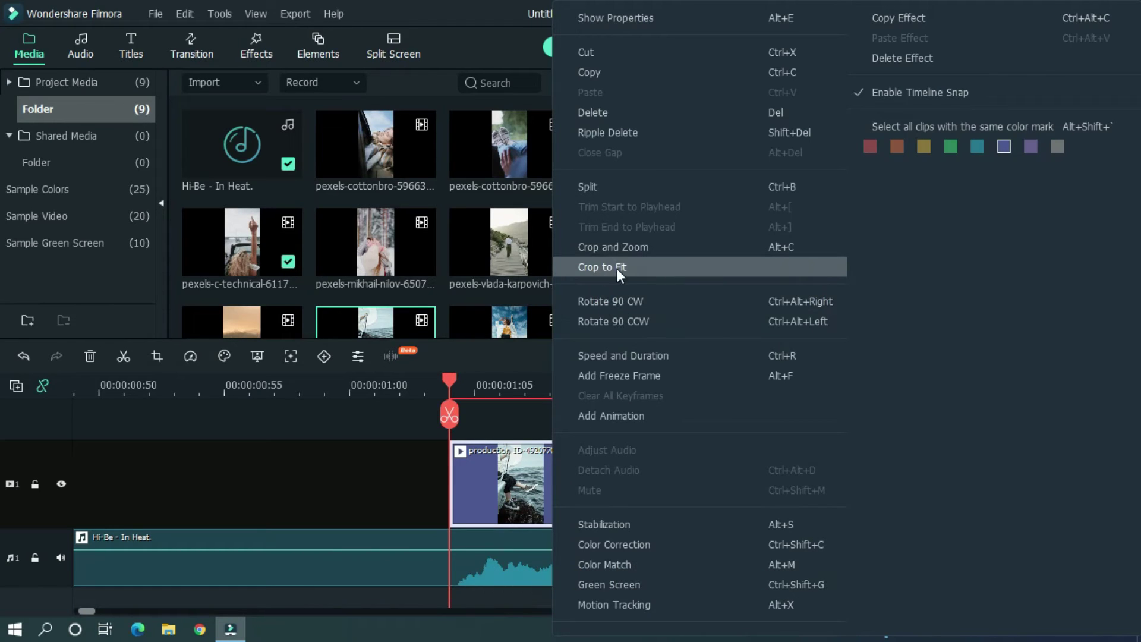
click(647, 269)
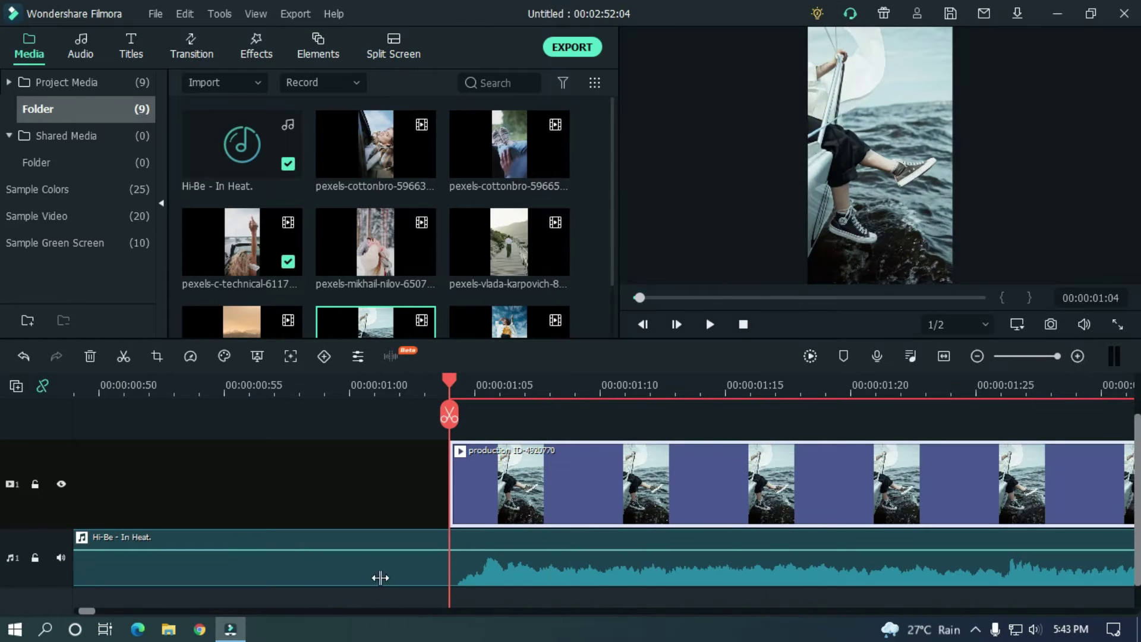
drag(92, 611, 97, 610)
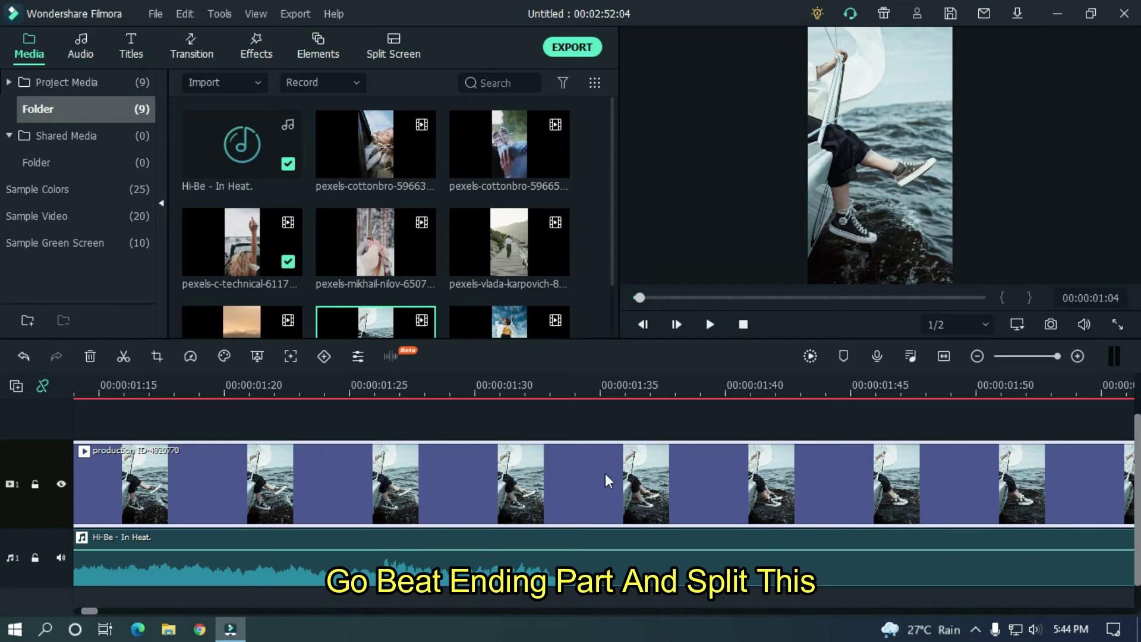
drag(564, 389, 575, 384)
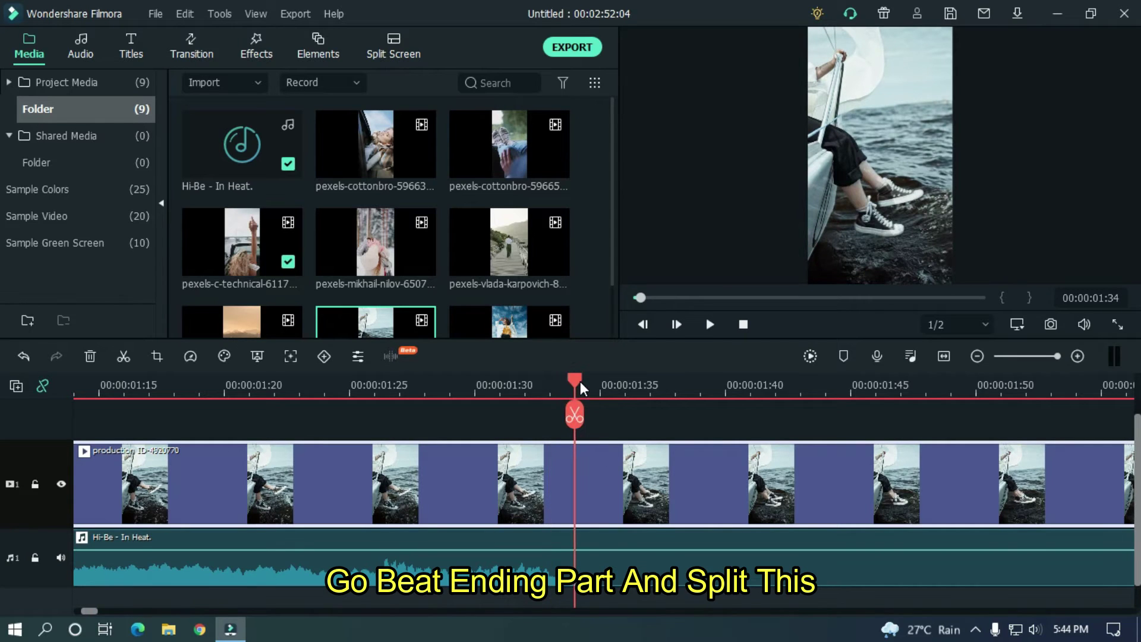
click(574, 416)
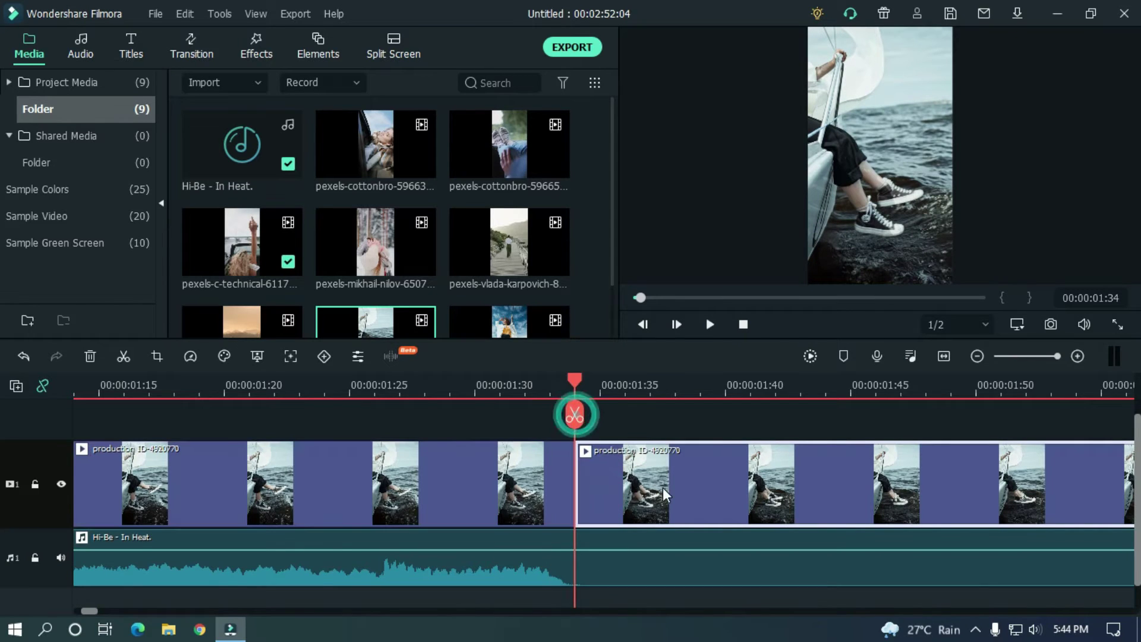
key(Delete)
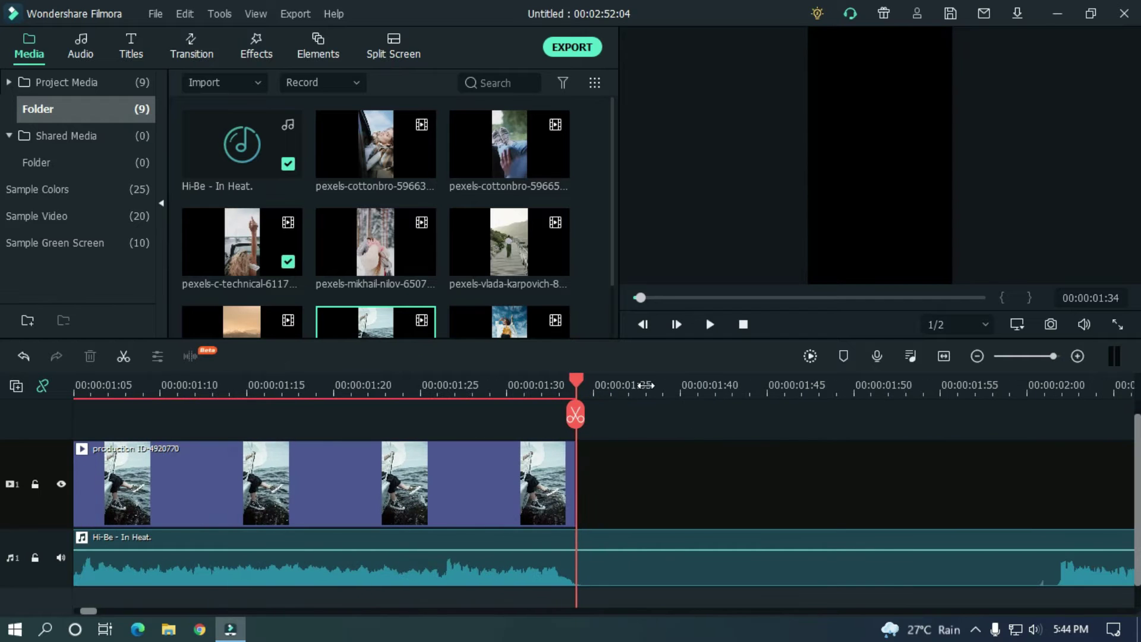
- Place the boardwalk clip on the video track at 00:00:02:01, where the third beat begins
drag(89, 611, 92, 617)
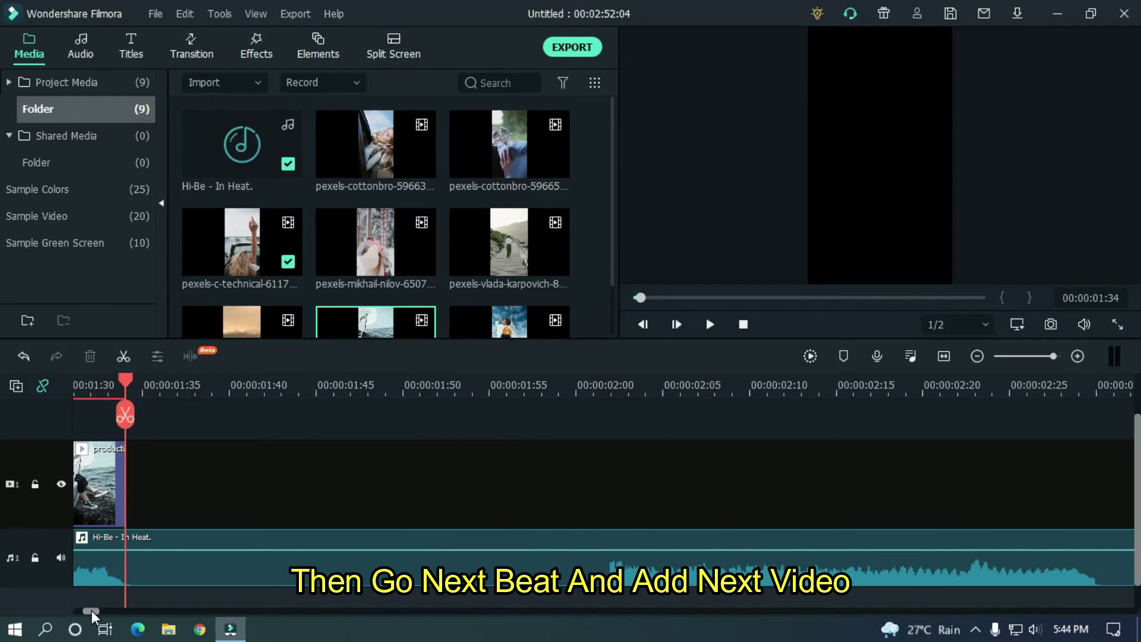
mouse_move(612, 180)
mouse_down()
mouse_move(617, 229)
mouse_move(623, 191)
mouse_up()
drag(519, 232, 599, 488)
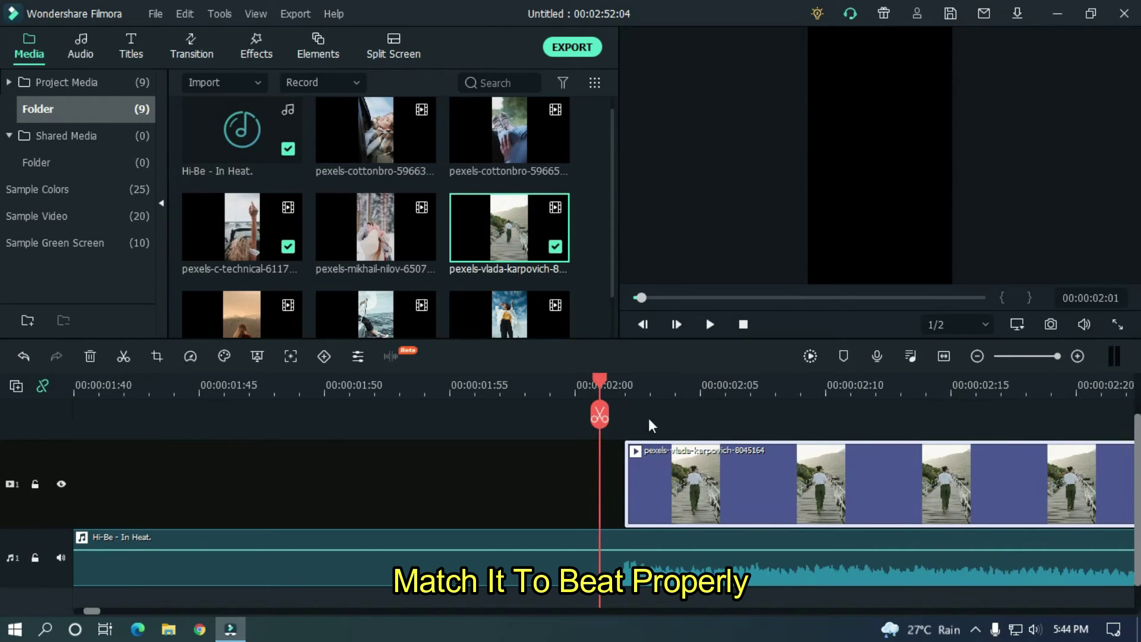
drag(665, 459, 619, 473)
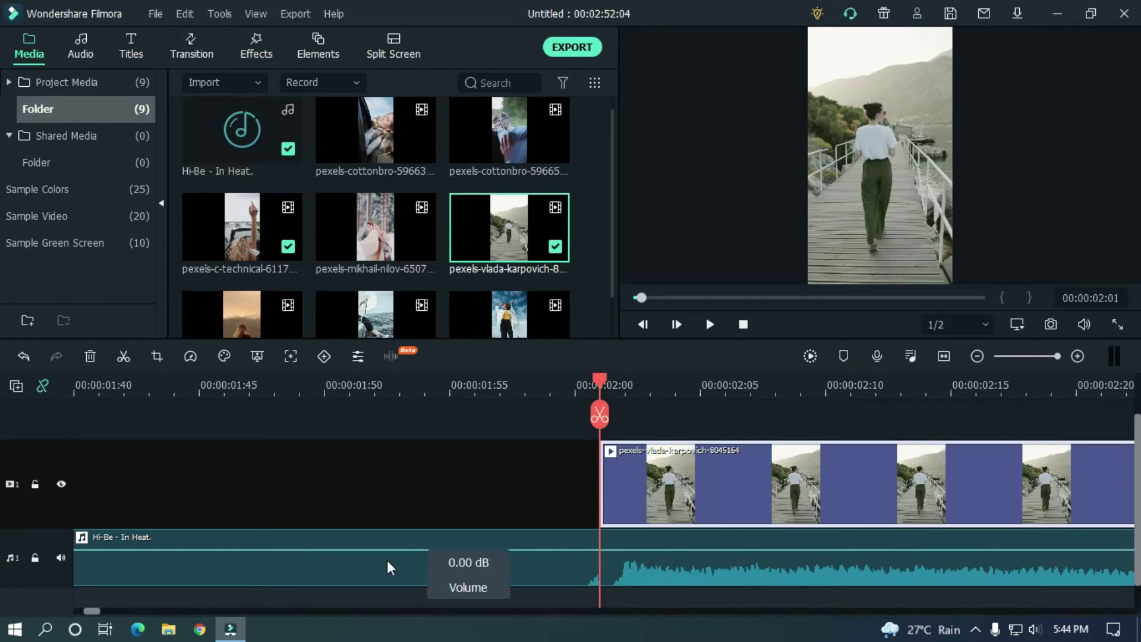
- Split the boardwalk clip at 00:00:02:30, where the third beat ends, and delete the part after the cut
drag(92, 612, 96, 612)
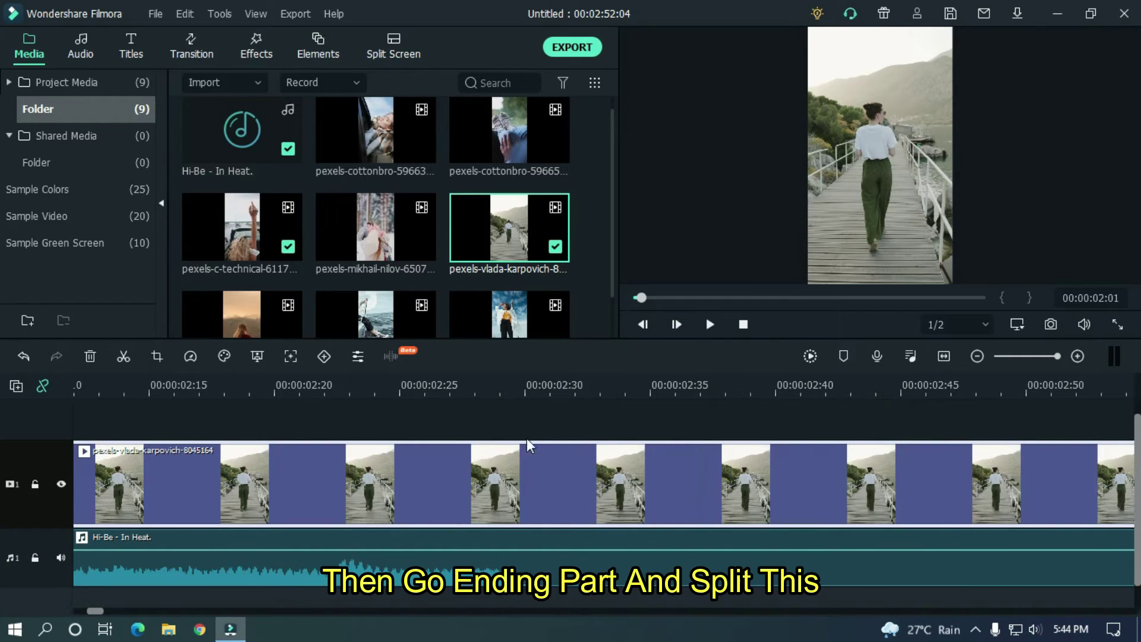
click(530, 387)
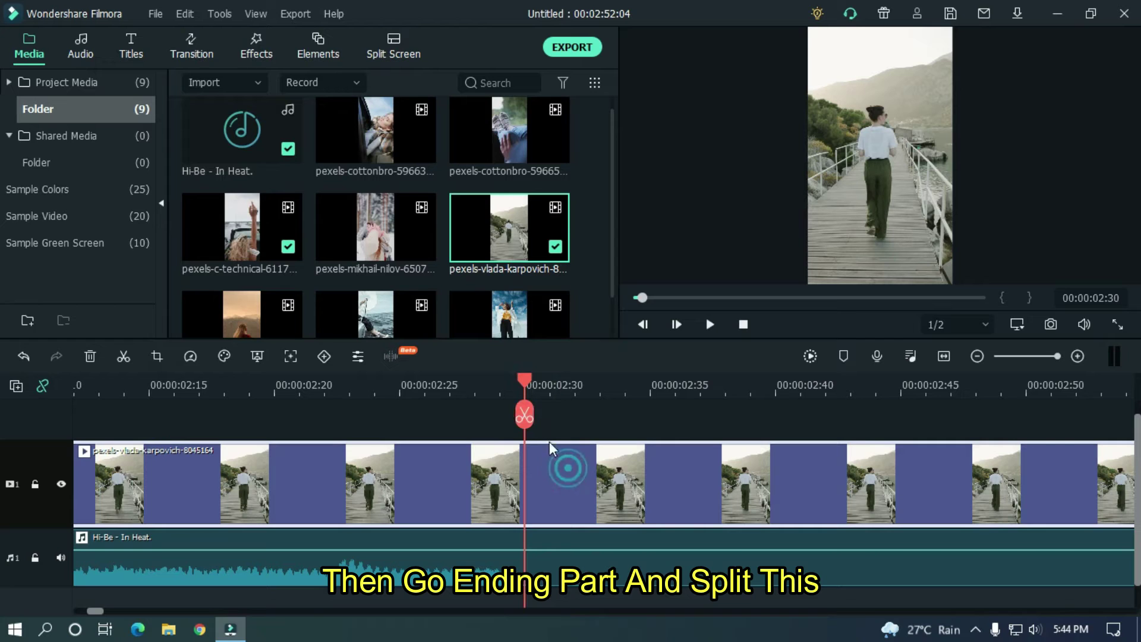
click(524, 416)
key(Delete)
- Place the pexels-cottonbro-59663 clip at the start of the fourth beat and cut off the part beyond the beat's end
drag(651, 377, 570, 377)
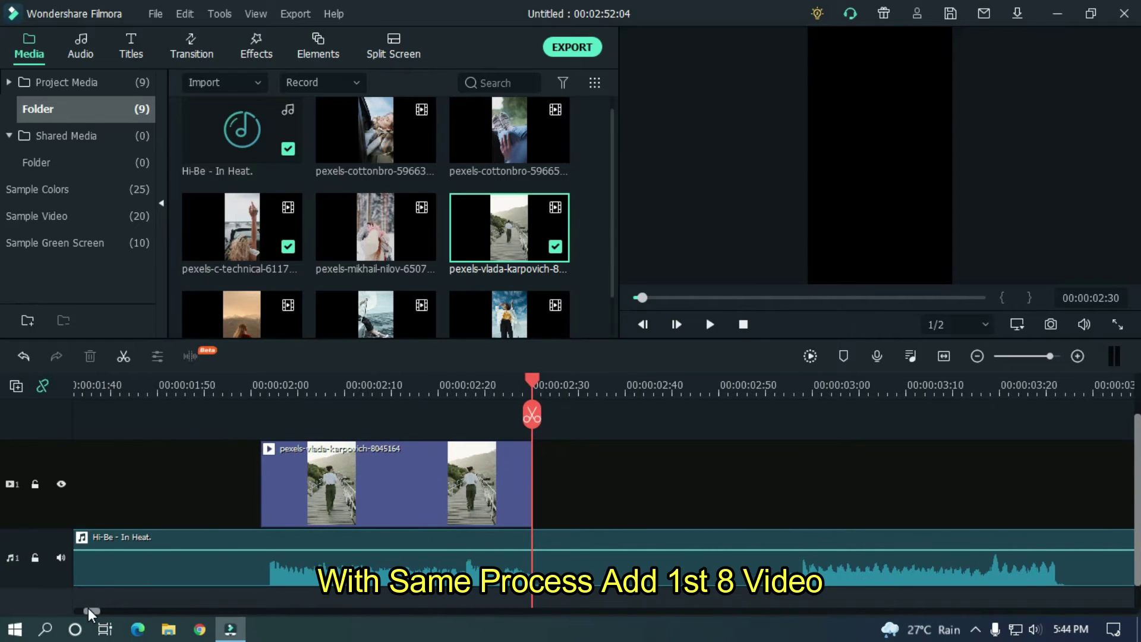
drag(87, 610, 94, 610)
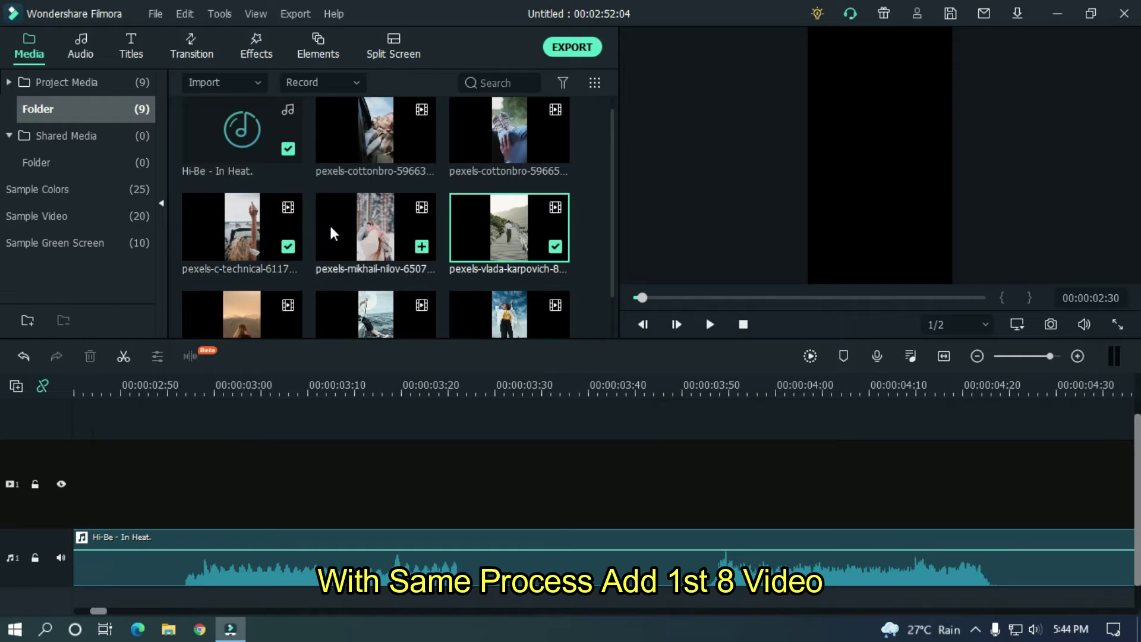
drag(387, 140, 194, 462)
click(187, 389)
scroll(194, 416, up, 3)
drag(282, 464, 254, 464)
click(951, 389)
click(951, 414)
key(Delete)
- Place the sunset clip at the start of the fifth beat and cut off the part beyond the beat's end
scroll(344, 576, right, 3)
click(527, 388)
scroll(522, 395, up, 2)
drag(262, 316, 538, 475)
scroll(539, 475, right, 2)
click(778, 387)
click(782, 415)
key(Delete)
- Place the pexels-cottonbro-59665 clip at the start of the sixth beat and cut off the part beyond the beat's end
scroll(826, 461, right, 3)
drag(521, 312, 375, 373)
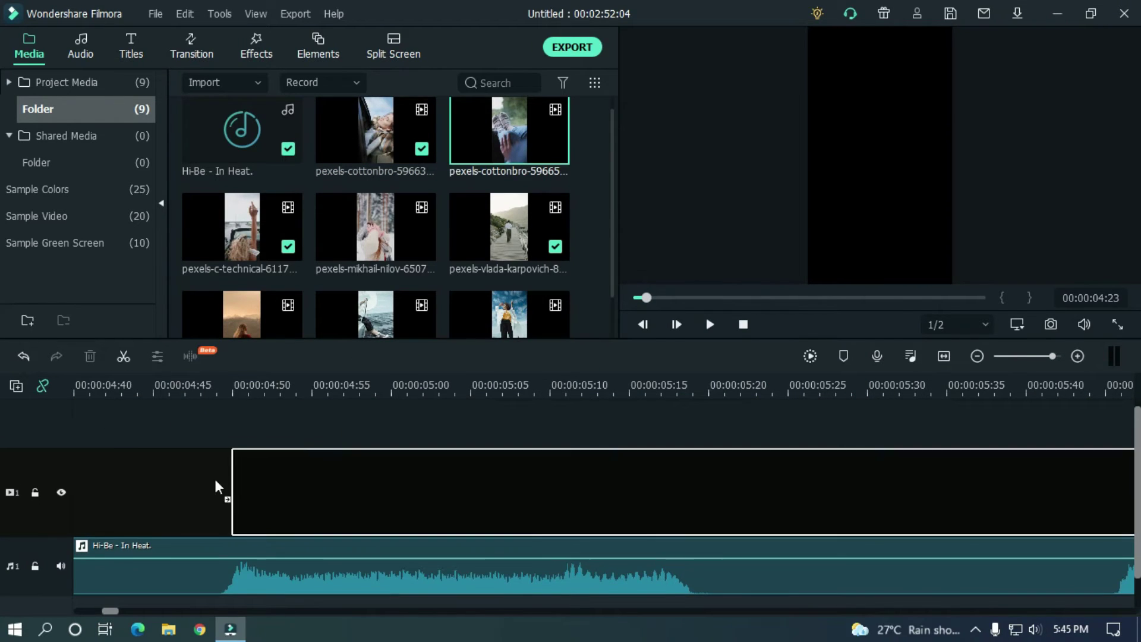
drag(217, 483, 229, 482)
click(277, 387)
scroll(277, 387, up, 2)
drag(269, 489, 224, 490)
click(966, 390)
click(975, 414)
key(Delete)
- Place the production ID-4920771 clip at the start of the seventh beat and cut off the part beyond the beat's end
scroll(971, 416, down, 2)
scroll(420, 609, right, 3)
drag(509, 315, 726, 493)
drag(502, 392, 570, 392)
click(276, 388)
click(1027, 387)
click(1027, 418)
key(Delete)
- Fit the snowy forest clip to the eighth beat by splitting it at the beat's end and deleting the rest
drag(115, 611, 122, 611)
click(951, 387)
click(952, 414)
key(Delete)
- Return the playhead to the start of the timeline and render a preview for smooth playback
drag(983, 386, 34, 414)
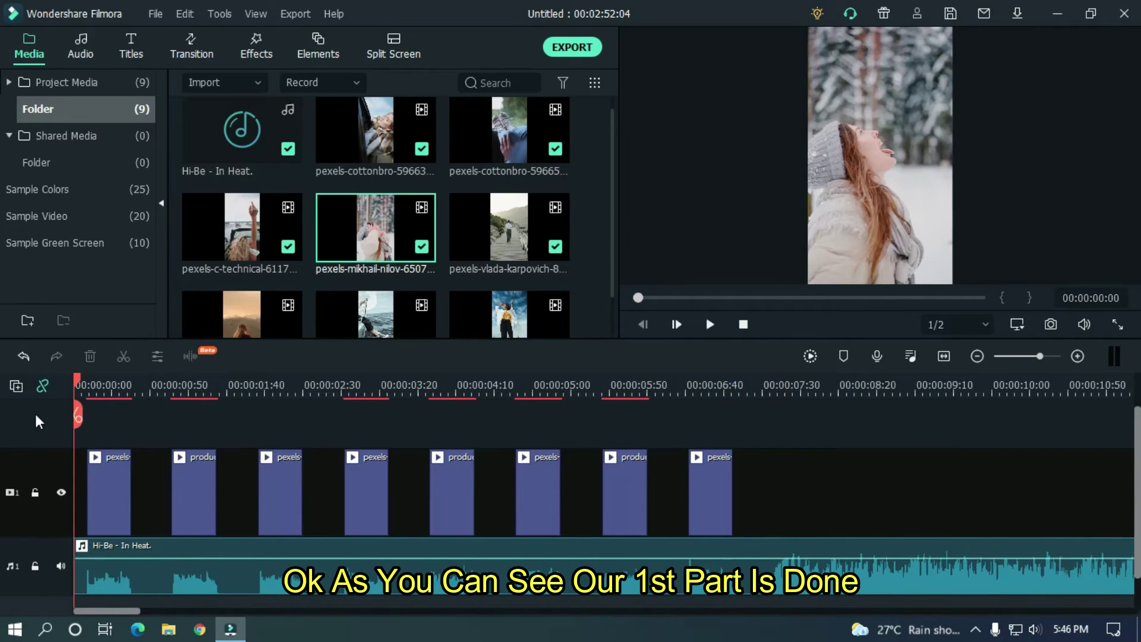
click(811, 357)
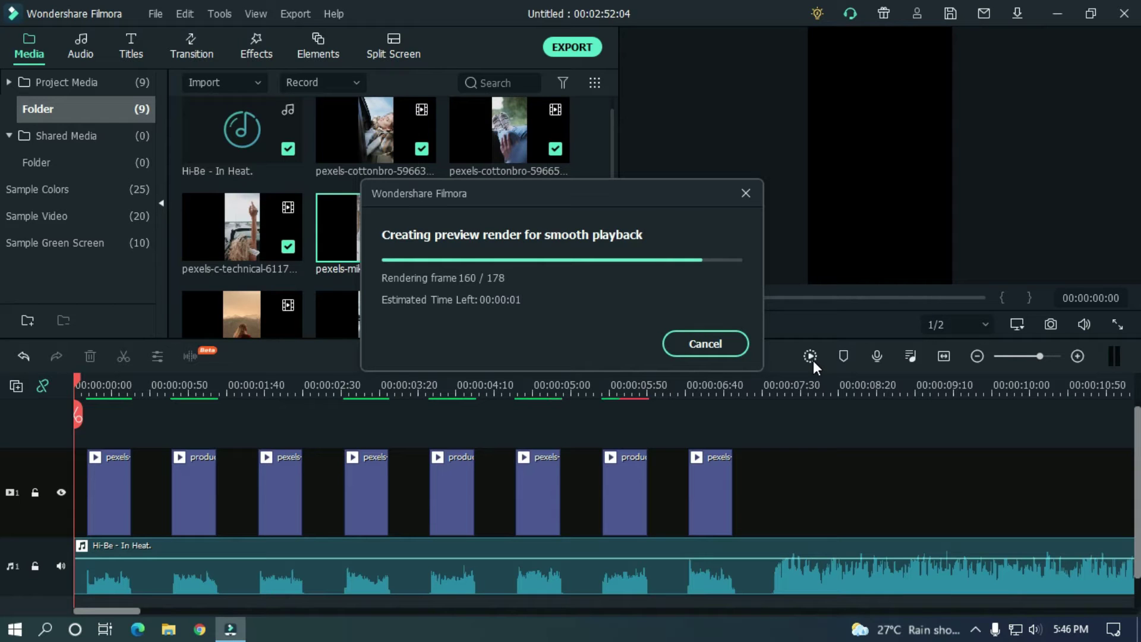
click(830, 443)
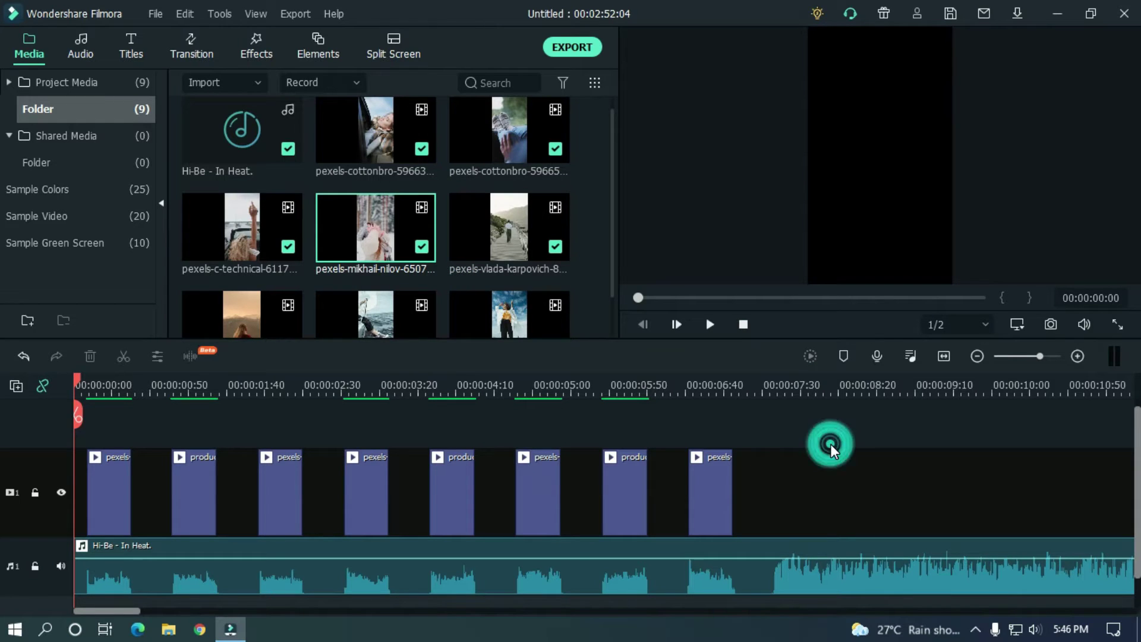
- Play the timeline from the start to check the eight clips against the beats of the first part
key(space)
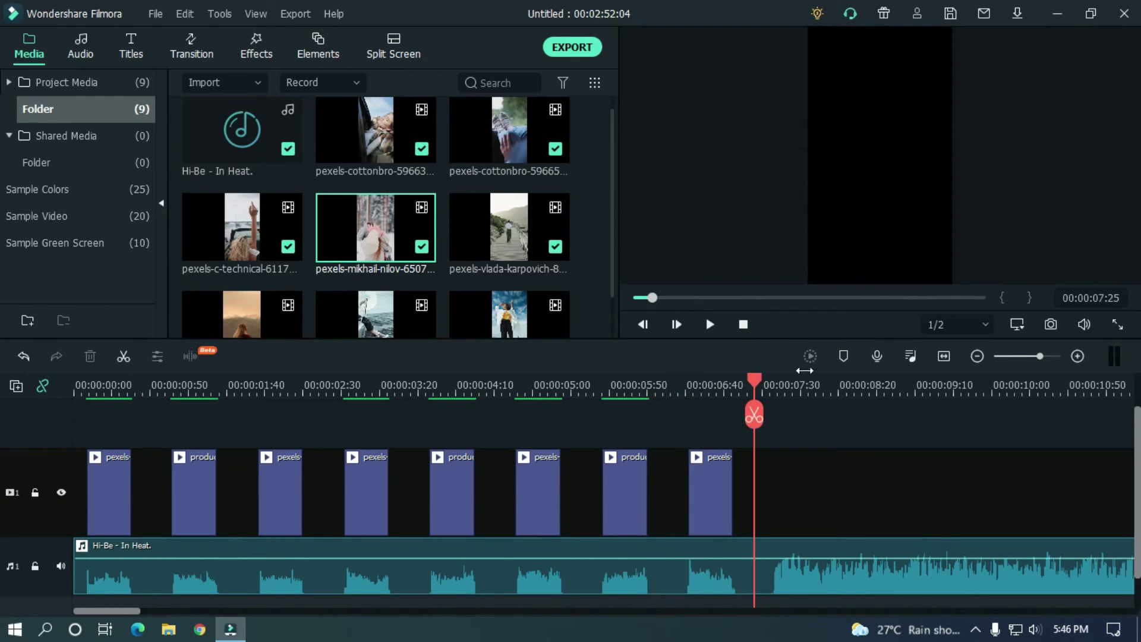
click(751, 325)
key(space)
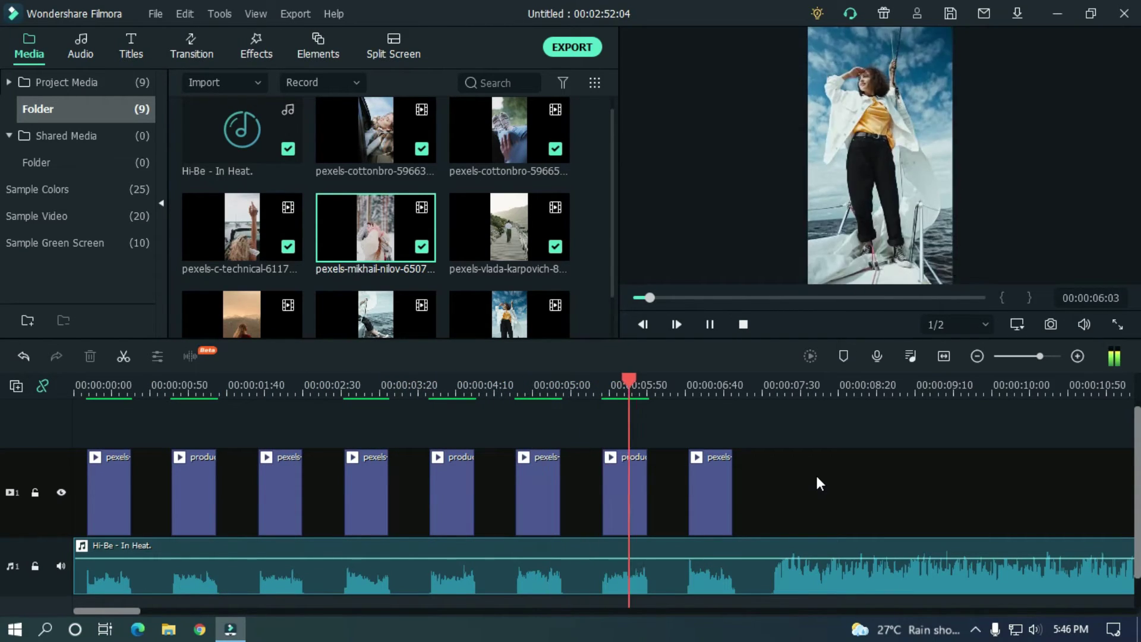
key(space)
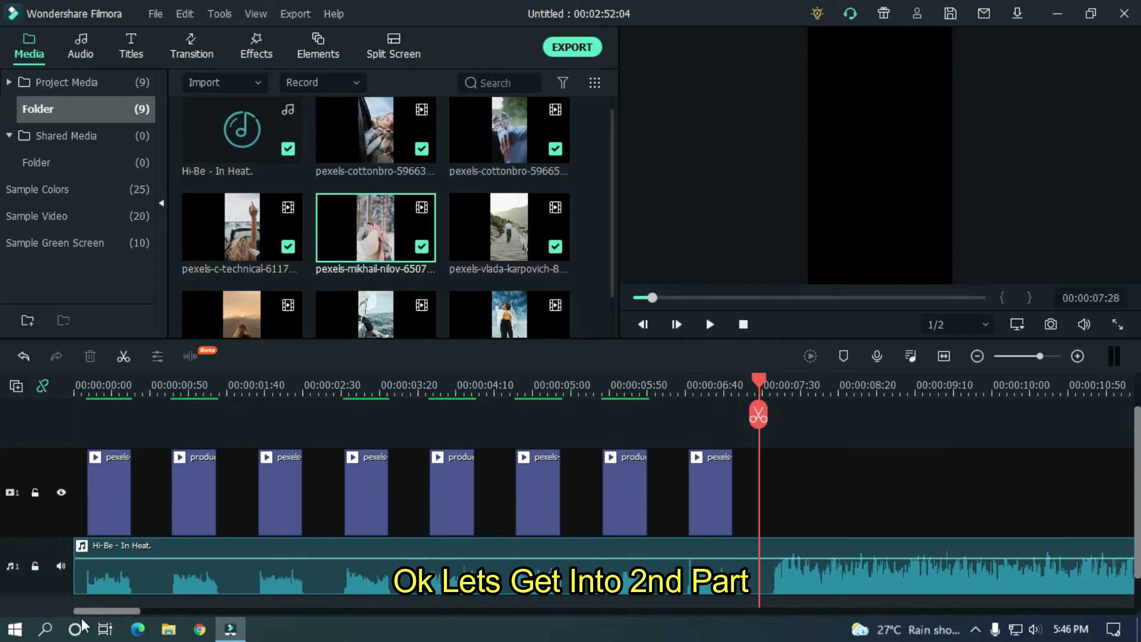
- Place the convertible clip at 00:00:07:38, where the second part of the music begins, and apply Crop to Fit to it
drag(119, 613, 140, 612)
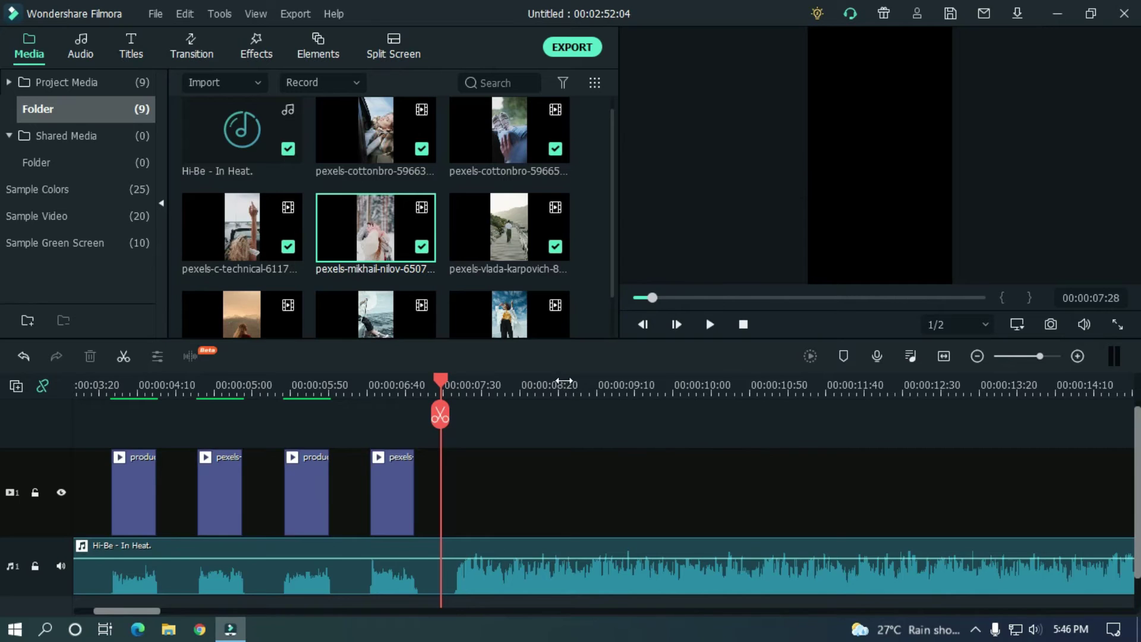
scroll(564, 392, up, 3)
drag(437, 390, 493, 389)
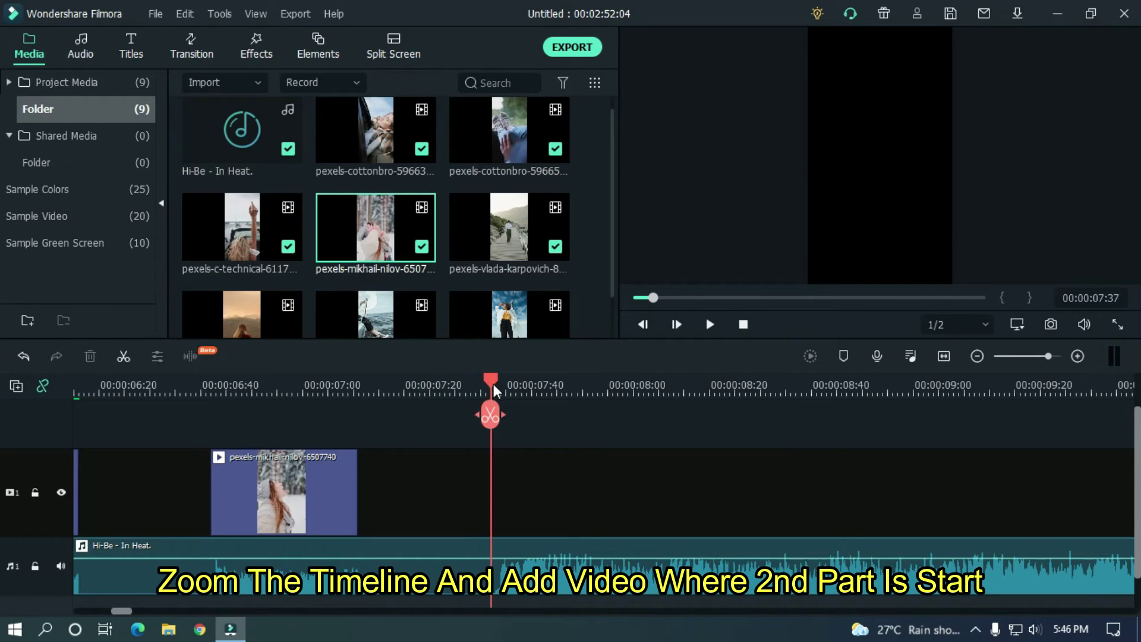
scroll(584, 382, up, 2)
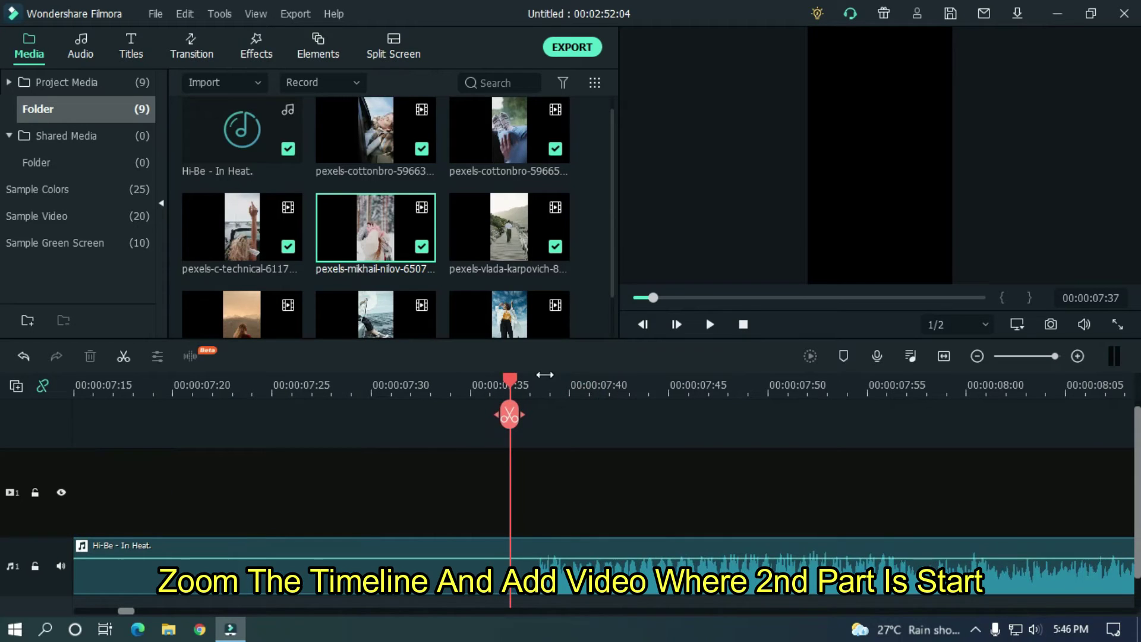
drag(510, 379, 532, 379)
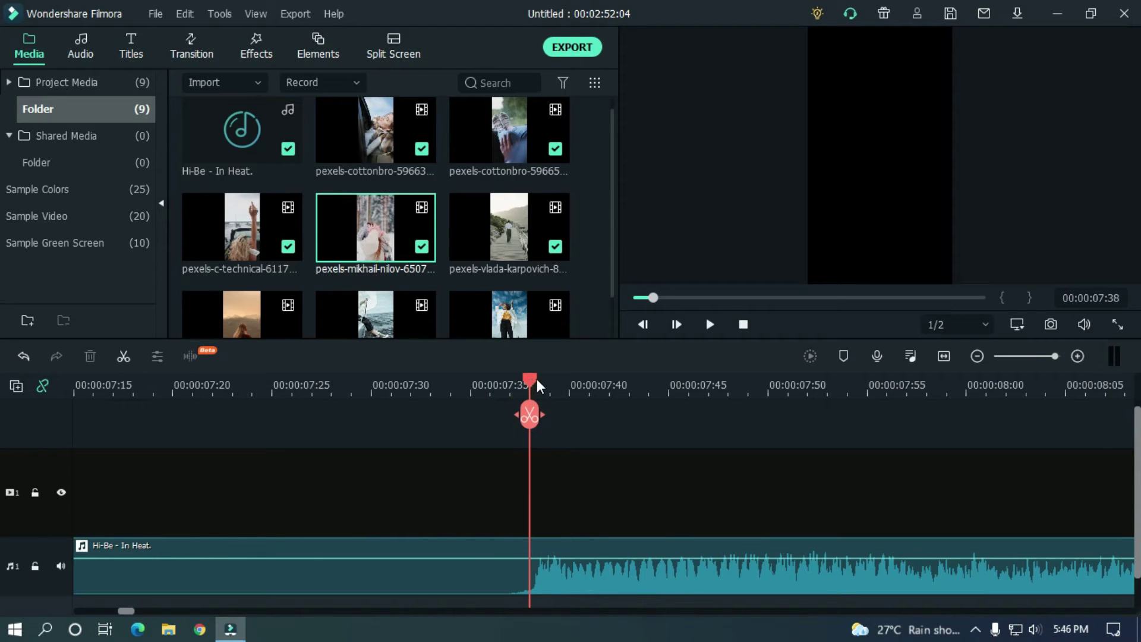
mouse_move(611, 139)
mouse_down()
mouse_move(611, 173)
mouse_move(612, 132)
mouse_up()
drag(242, 244, 537, 494)
right_click(681, 470)
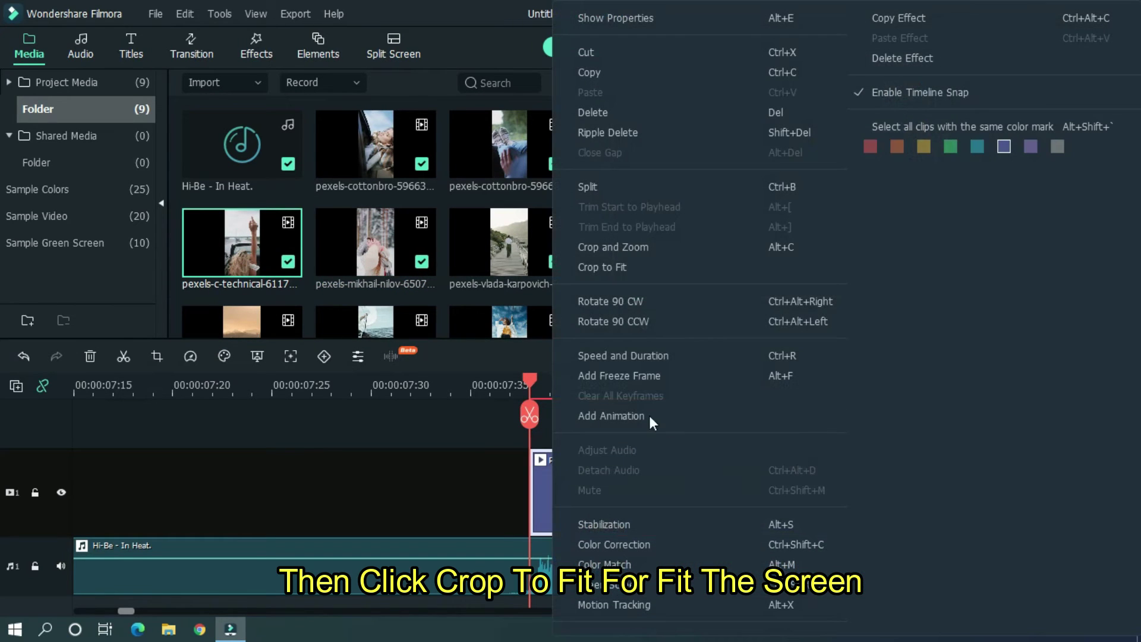
click(598, 273)
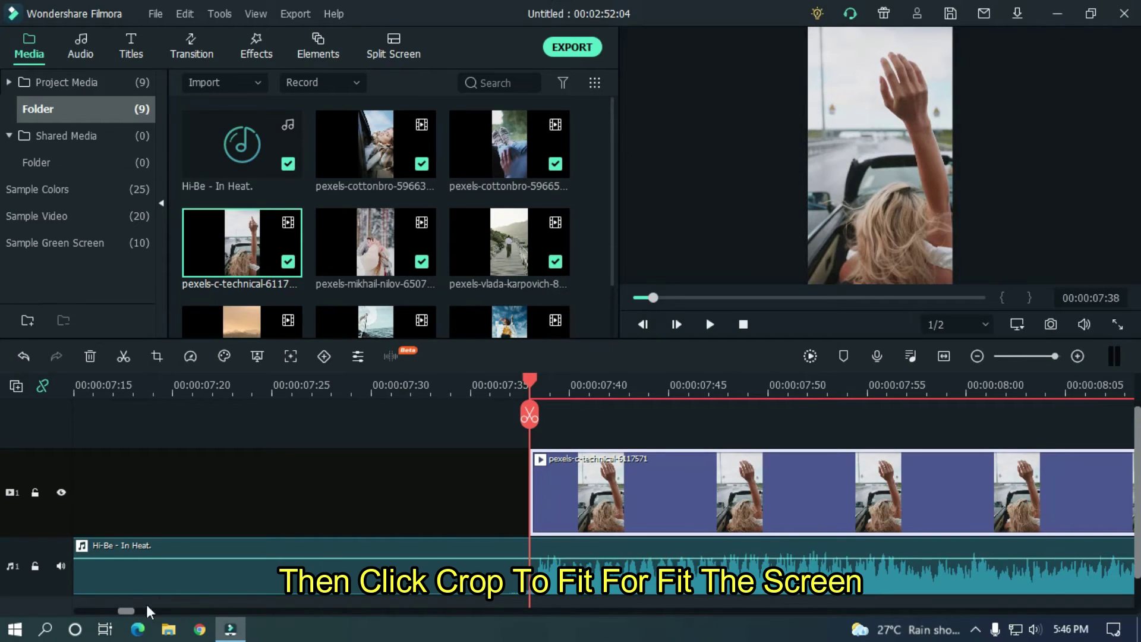
- Replay the beginning of the music's second part several times and listen for where the next beat starts under the convertible clip
drag(128, 612, 129, 613)
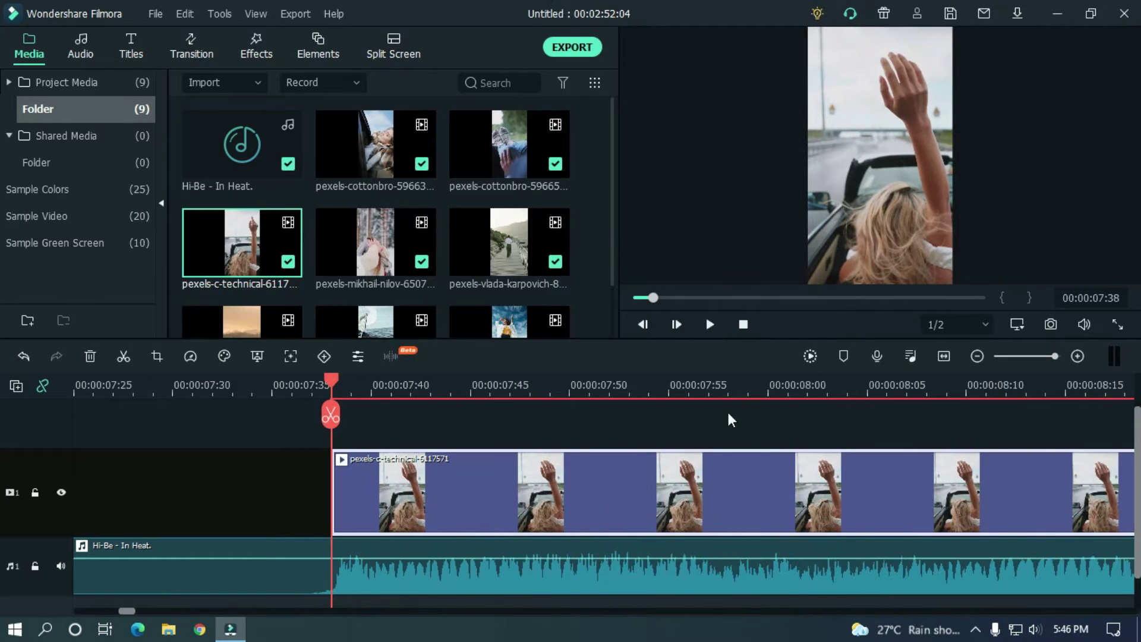
drag(715, 387, 551, 377)
key(space)
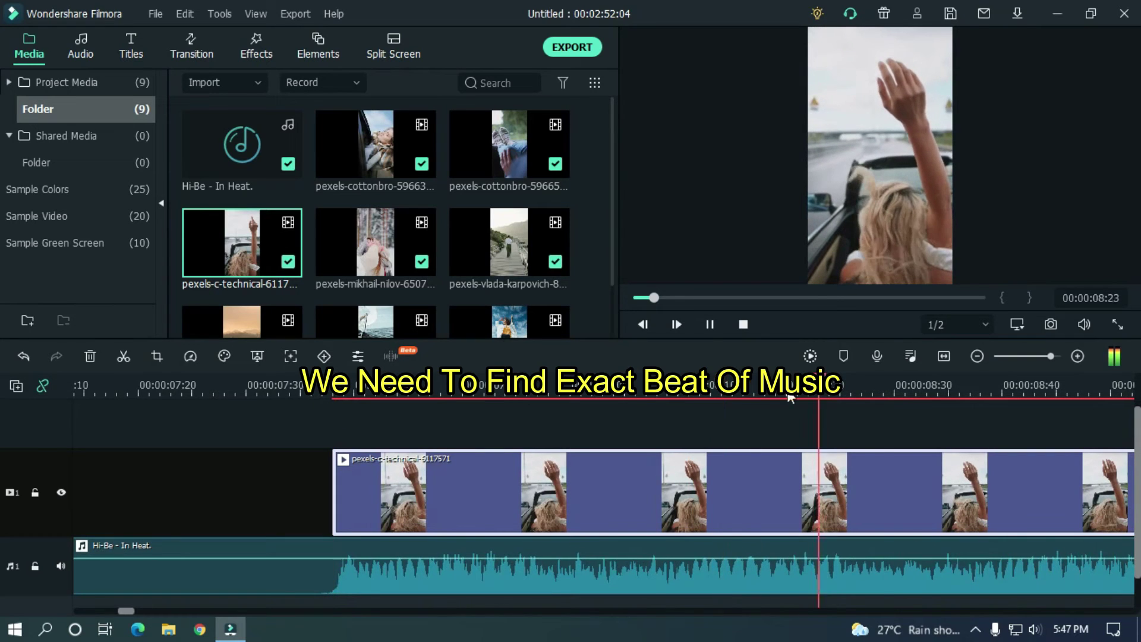
key(space)
click(208, 389)
drag(605, 393, 559, 390)
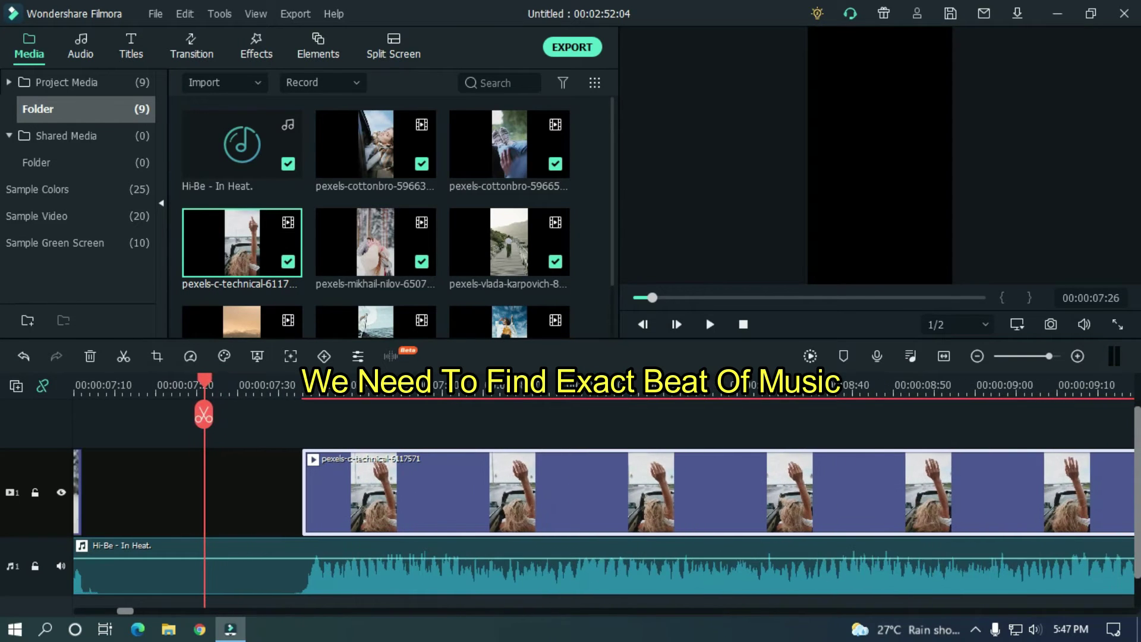
key(space)
key(space)
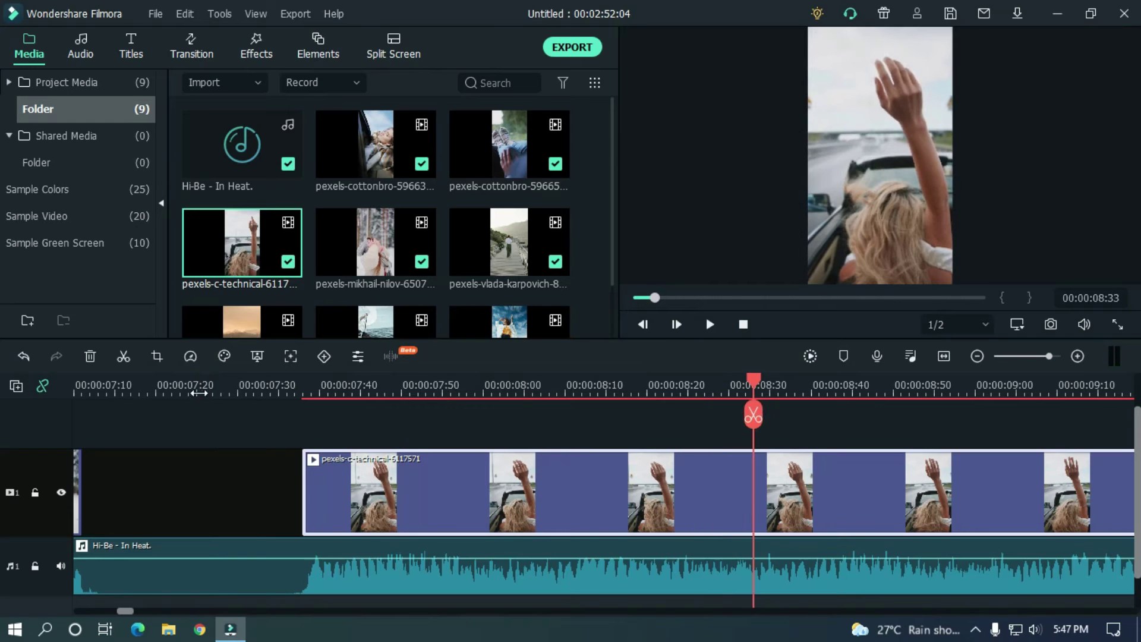
click(238, 390)
key(space)
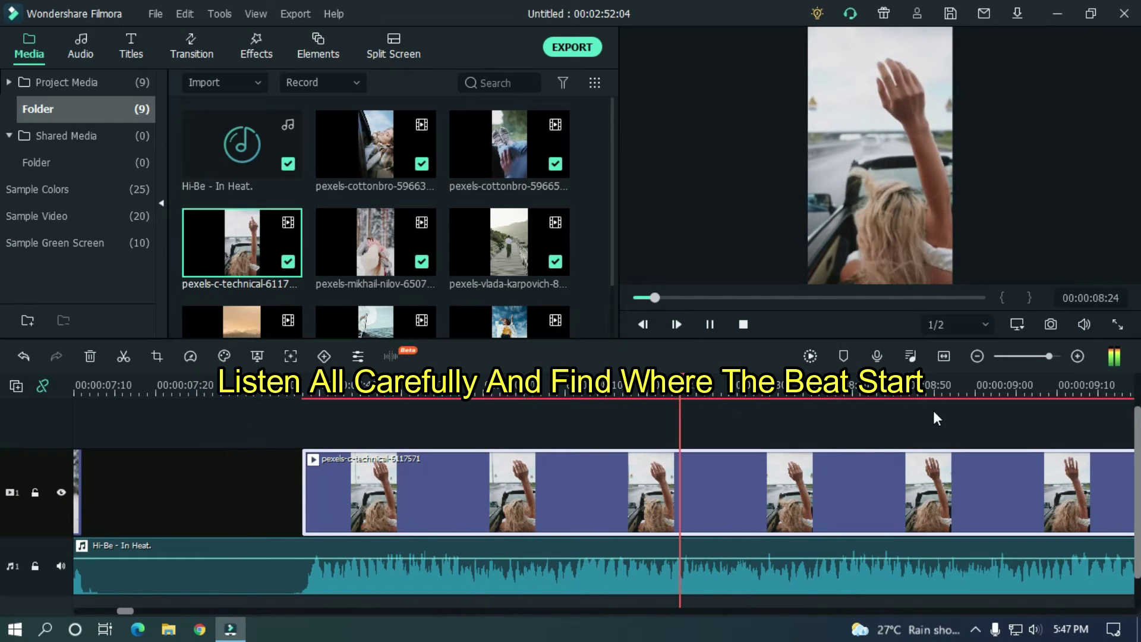
key(space)
scroll(937, 419, down, 3)
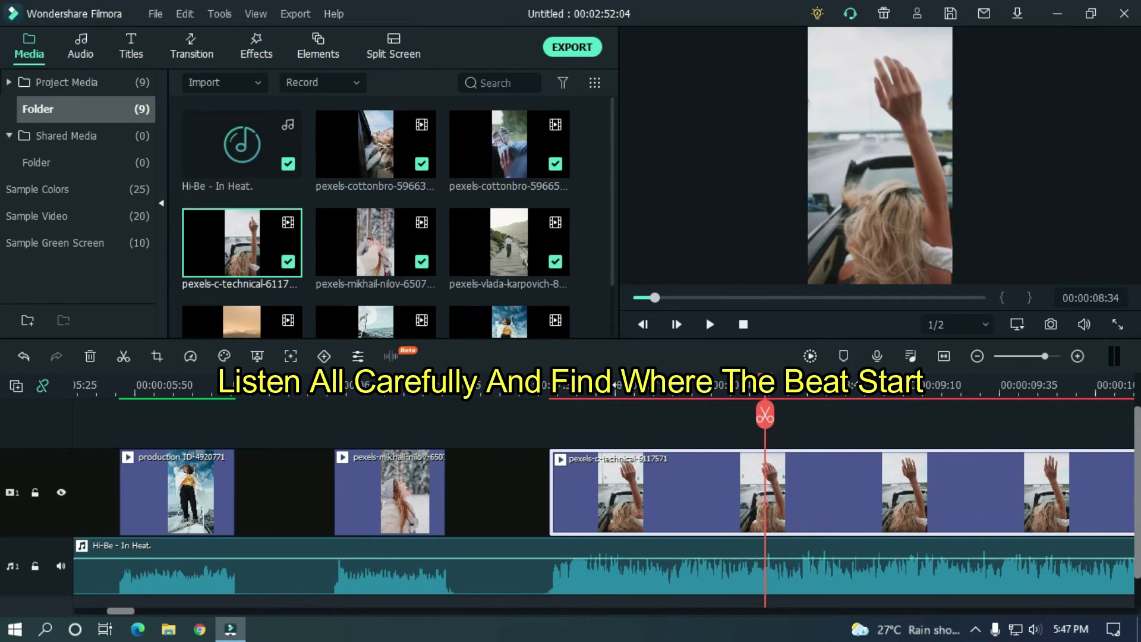
click(529, 385)
key(space)
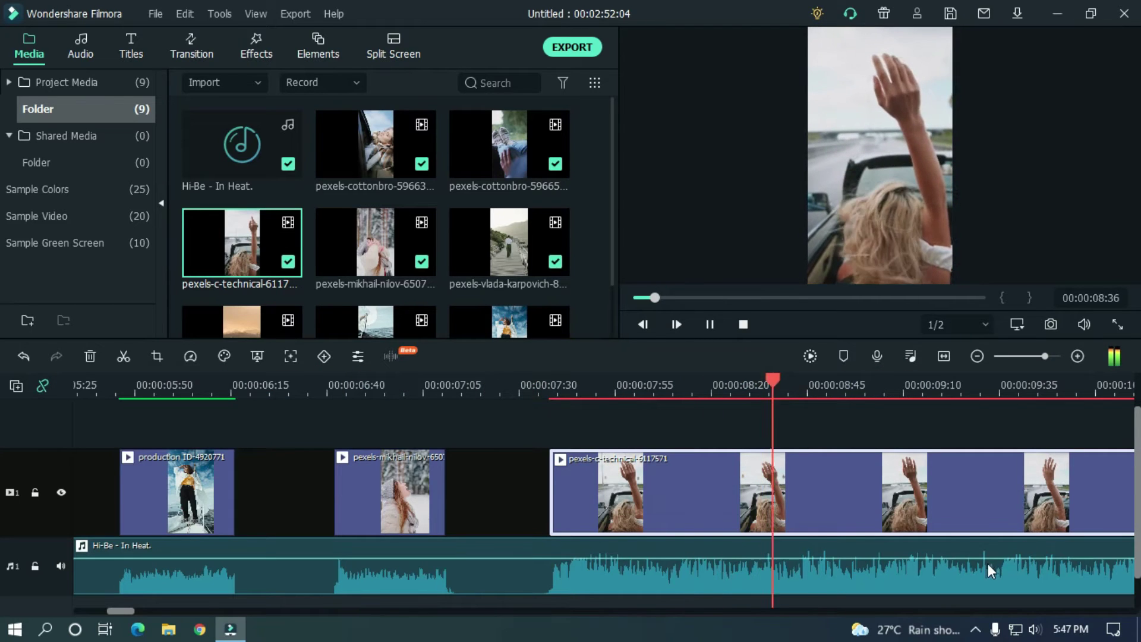
key(space)
click(522, 387)
key(space)
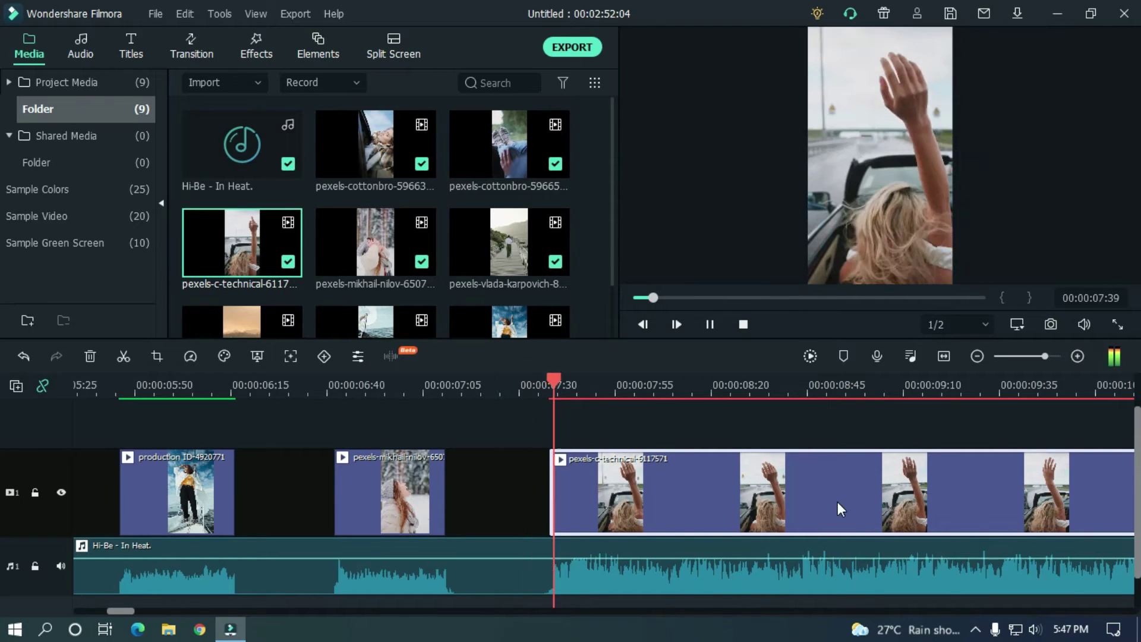
- Find the next beat under the convertible clip, place the playhead on it at 00:00:08:35, and play from there to check it
drag(808, 387, 1101, 408)
key(Left)
key(Left)
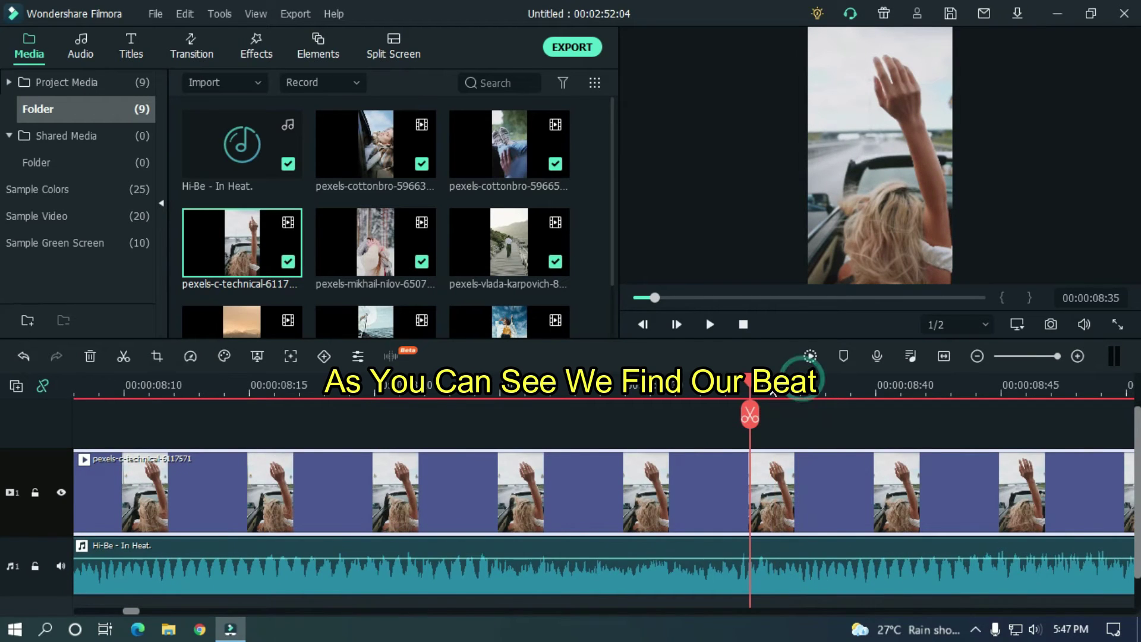
key(ctrl+minus)
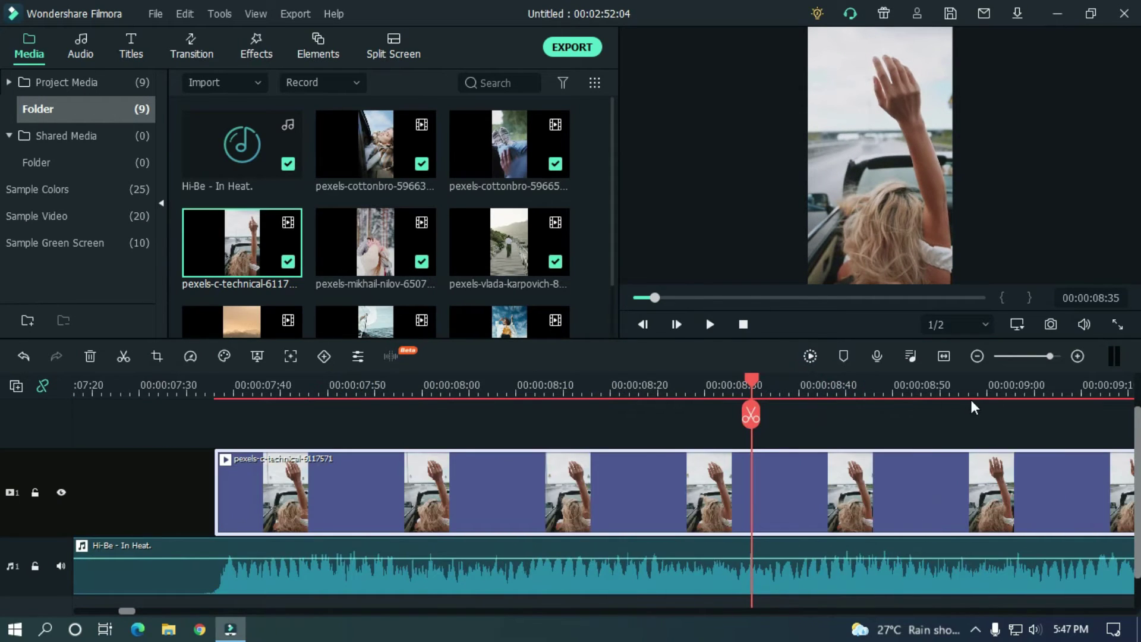
key(space)
key(space)
click(755, 391)
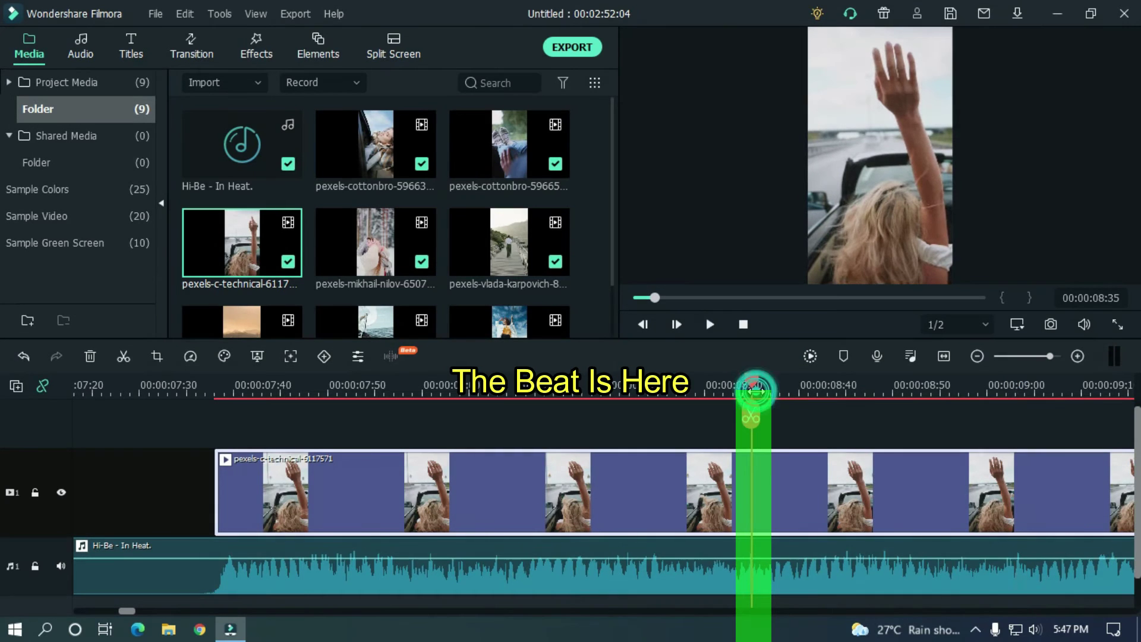
click(756, 391)
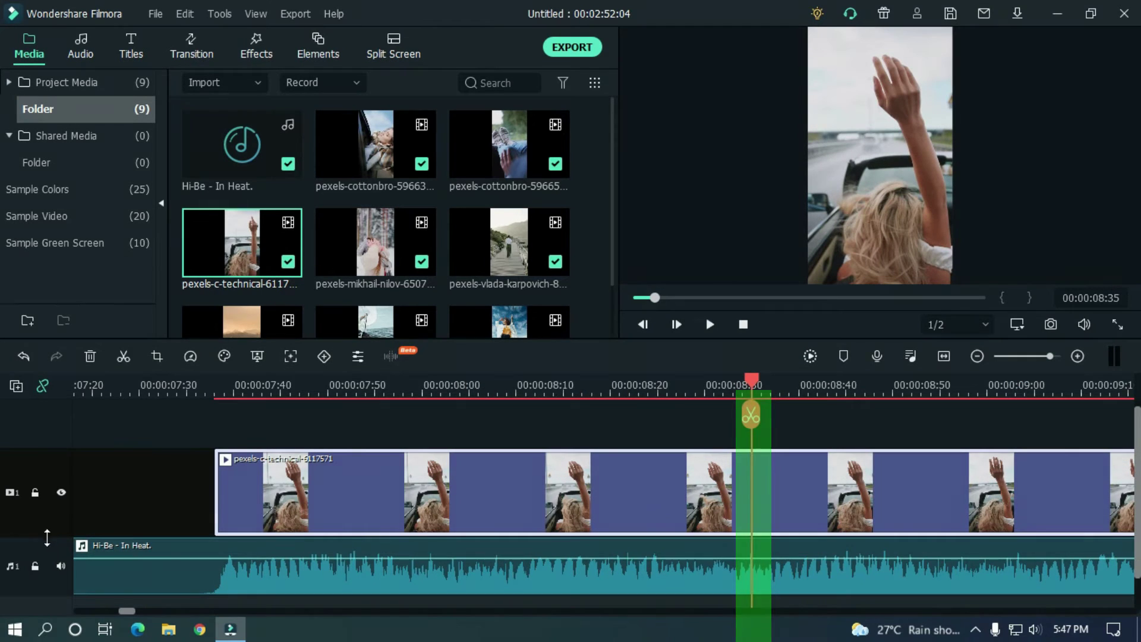
- Increase the music track's height to enlarge its waveform, and replay the music from the high peak at 00:00:08:35
drag(49, 537, 62, 511)
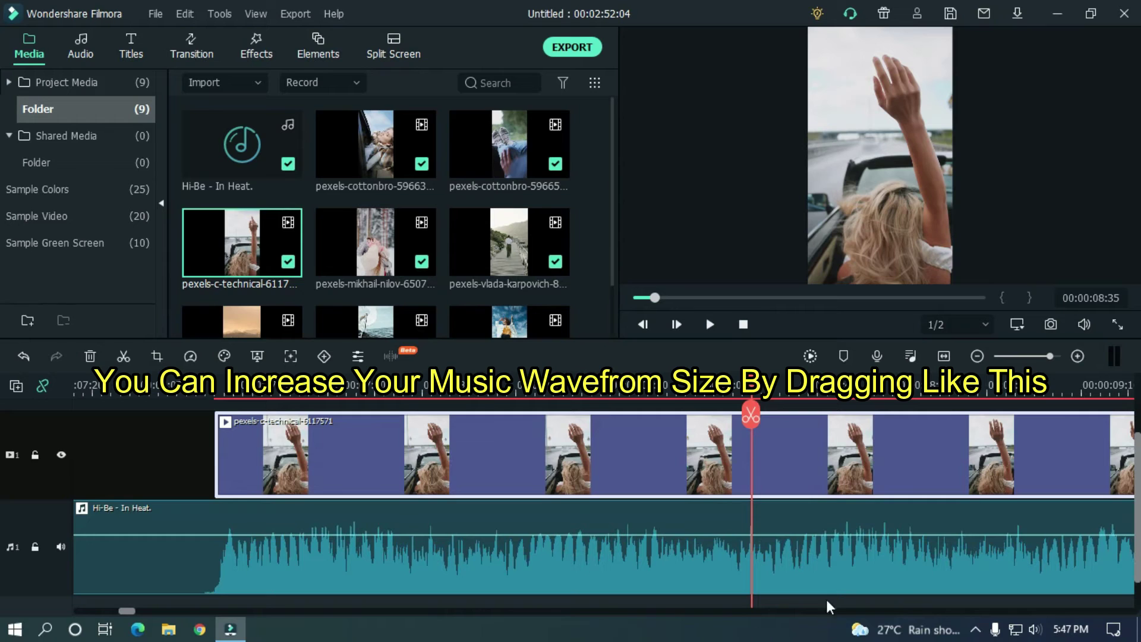
click(749, 525)
drag(664, 387, 987, 387)
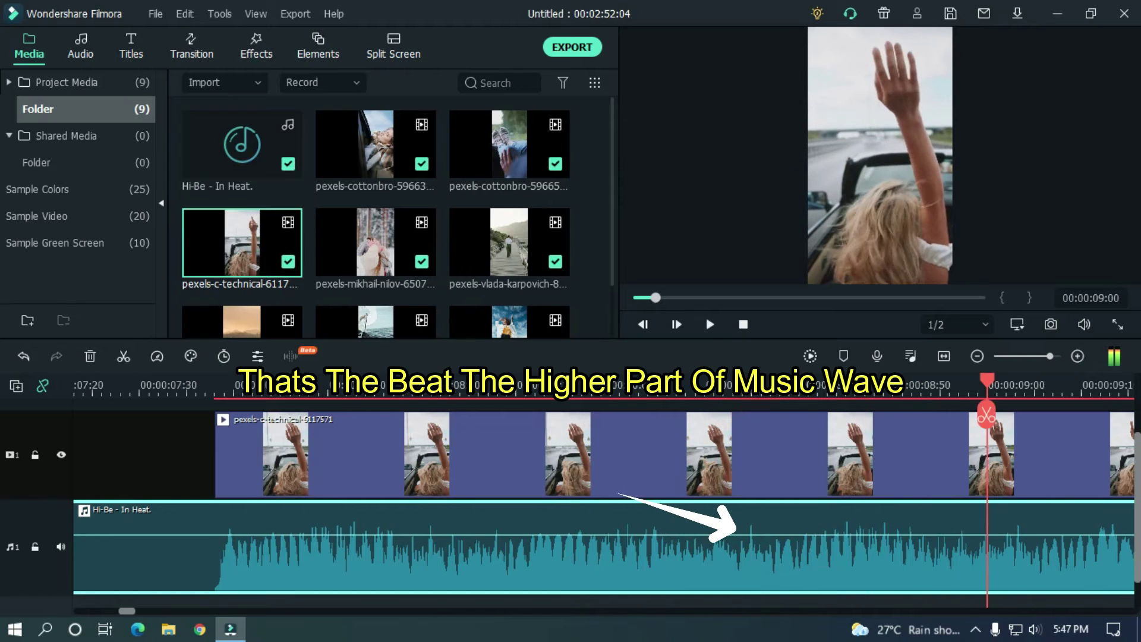
click(752, 394)
key(space)
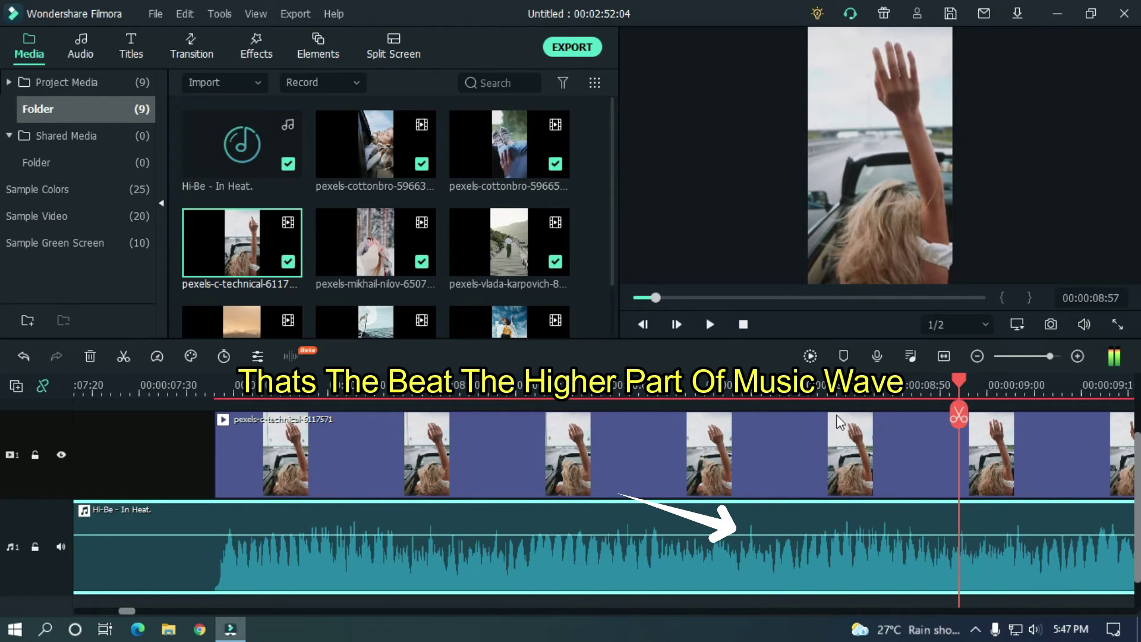
click(751, 392)
key(space)
key(space)
drag(812, 390, 752, 383)
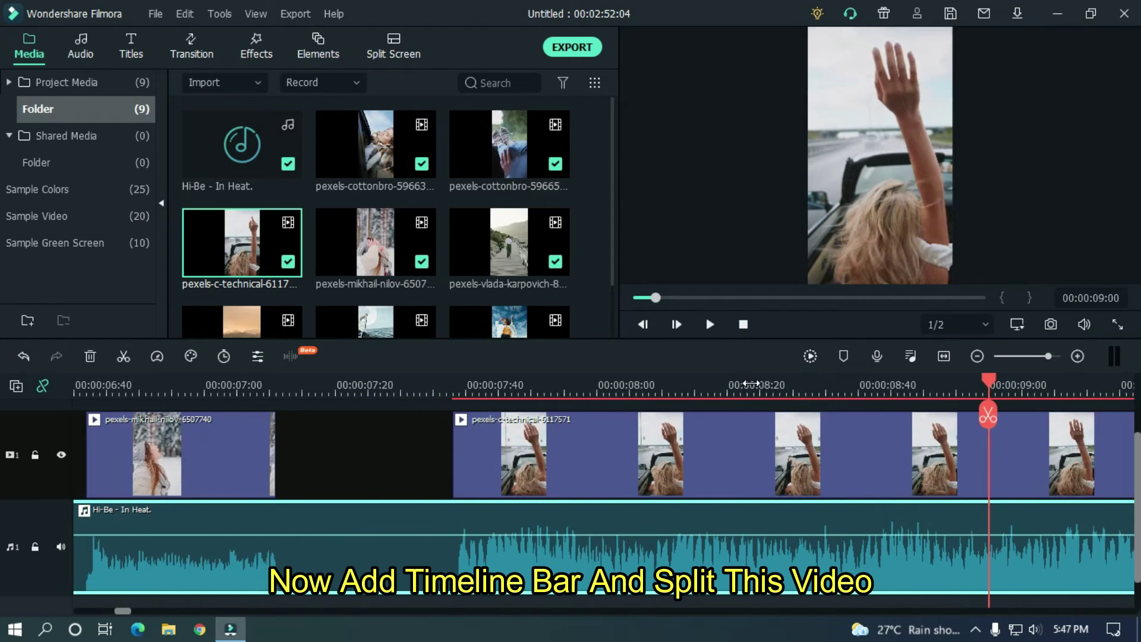
- Split the convertible clip at 00:00:08:35 and delete the part after the split
click(826, 385)
click(854, 450)
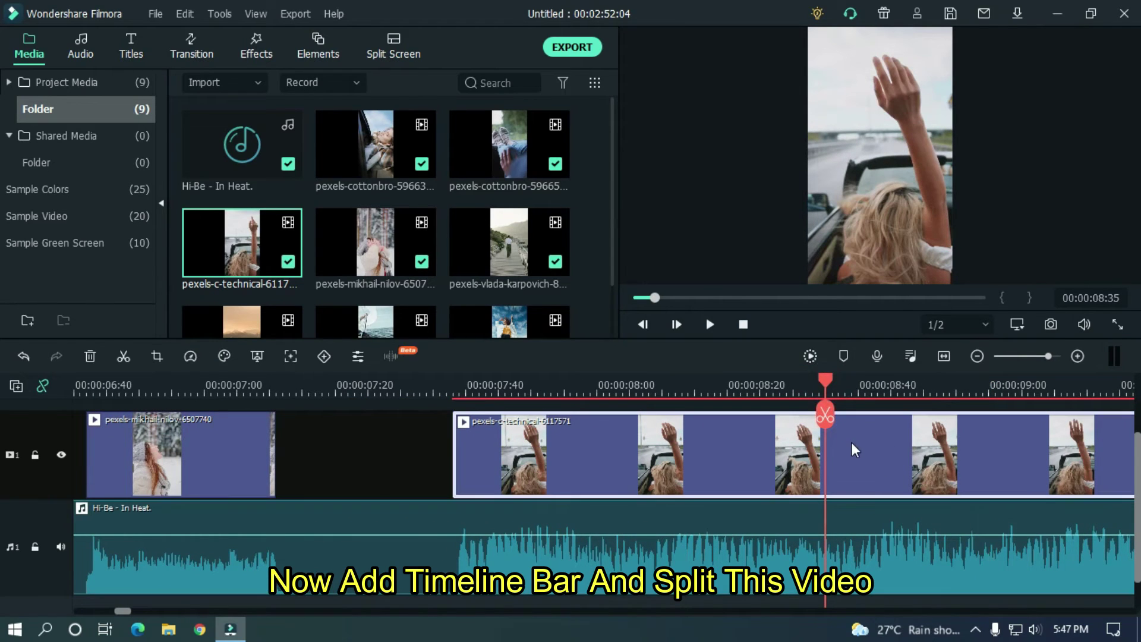
click(827, 417)
key(ctrl+minus)
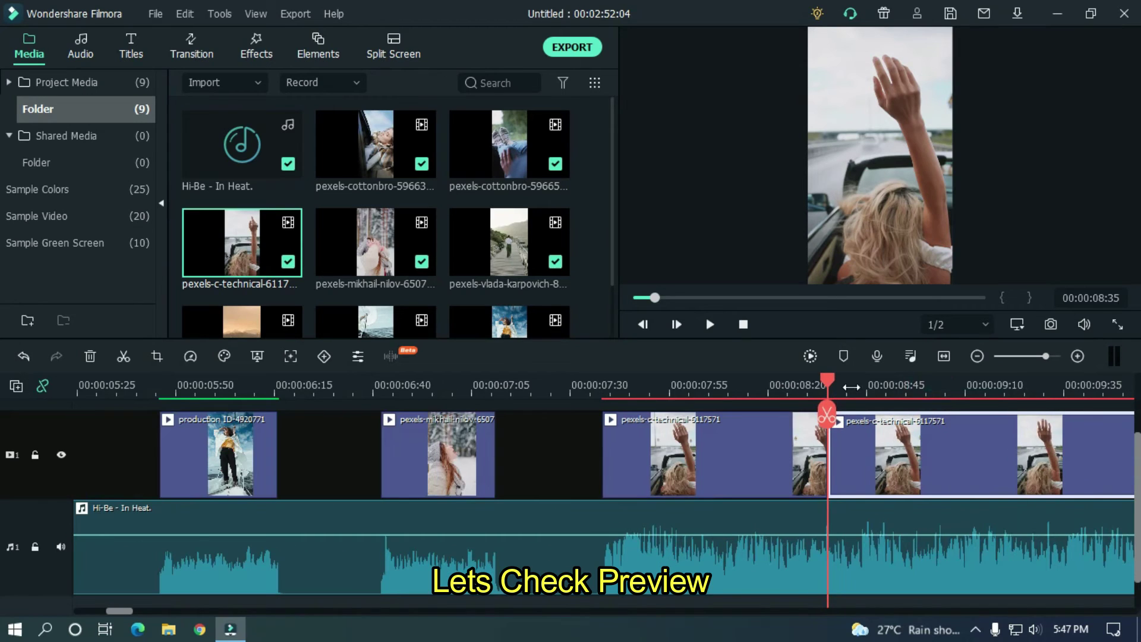
key(Delete)
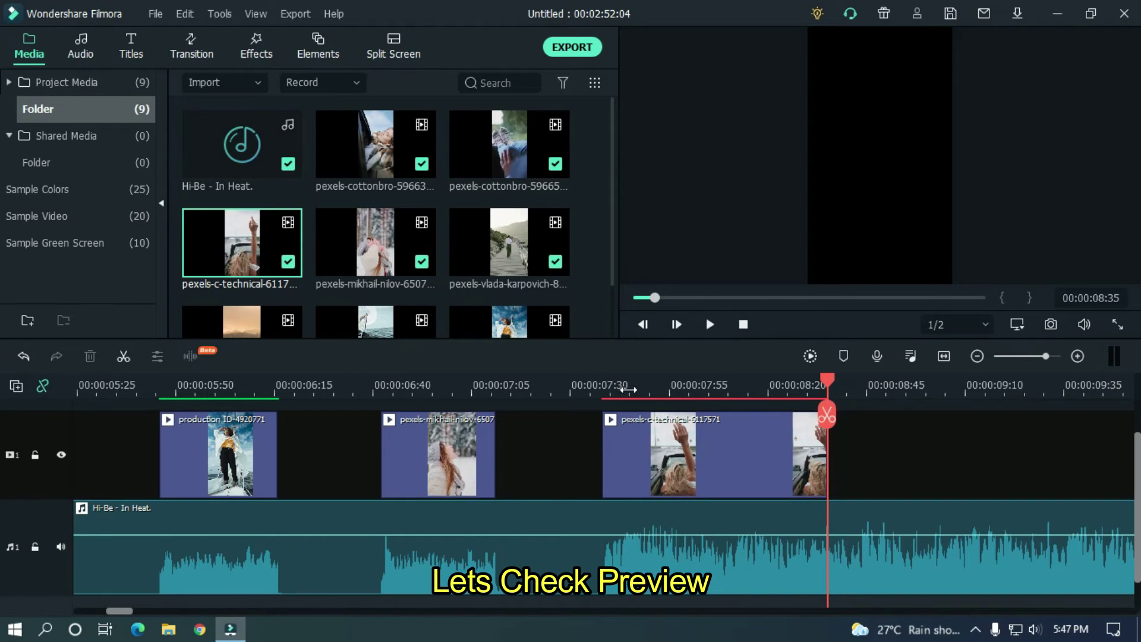
- Play from just before the trimmed convertible clip to check its start and end against the beats
click(582, 386)
key(space)
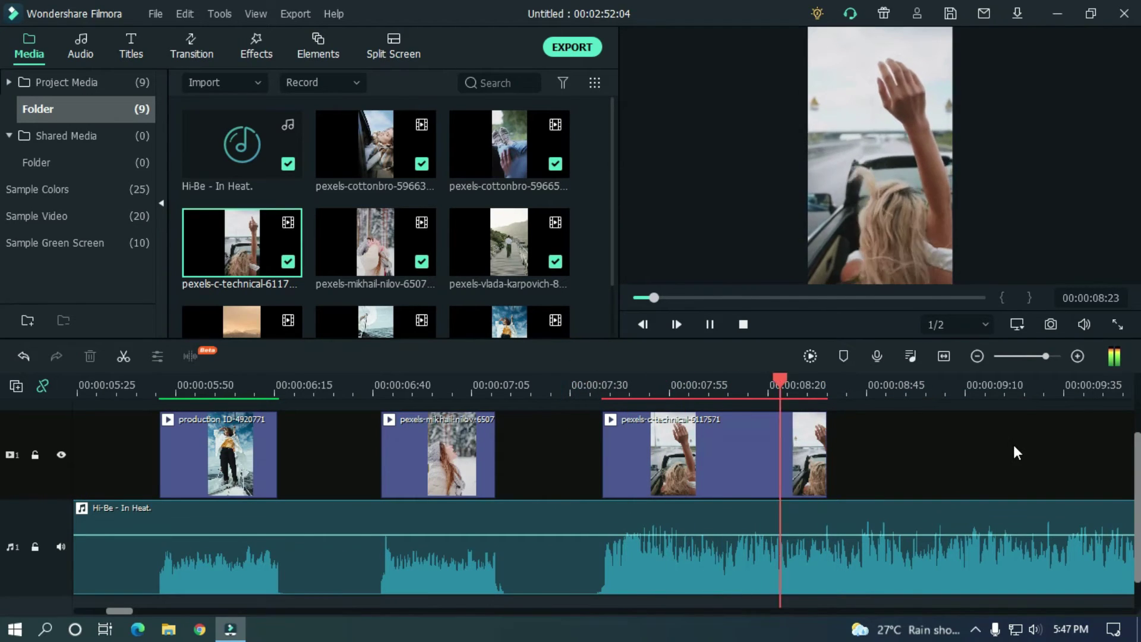
key(space)
- Place the sailboat clip (production ID-4920770) on video track 1 directly after the convertible clip
drag(127, 613, 138, 613)
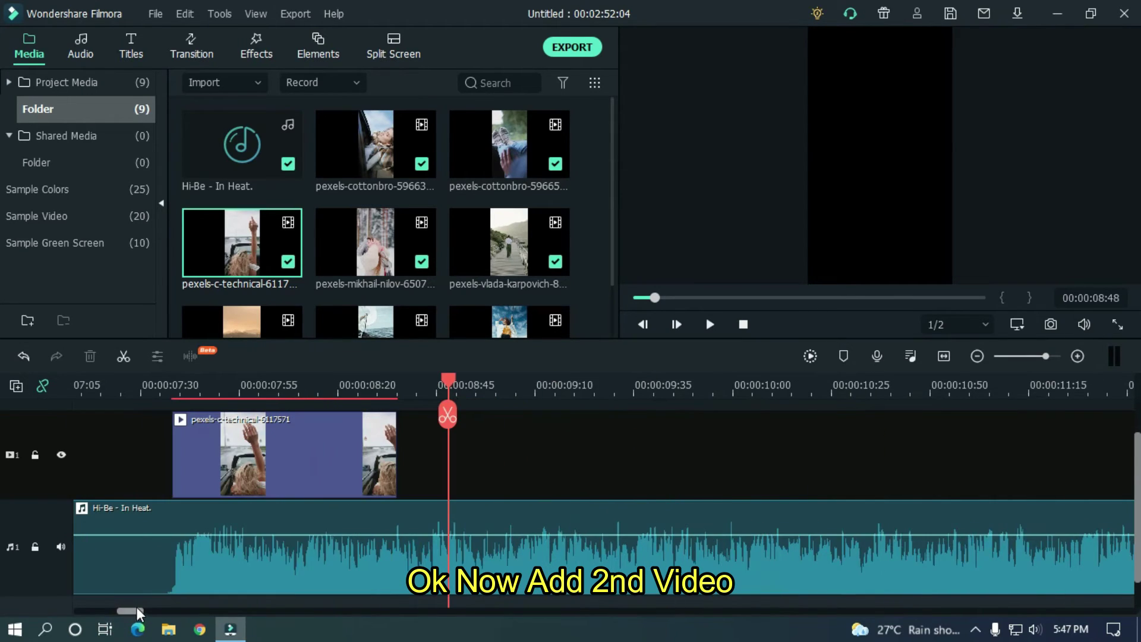
drag(401, 337, 410, 435)
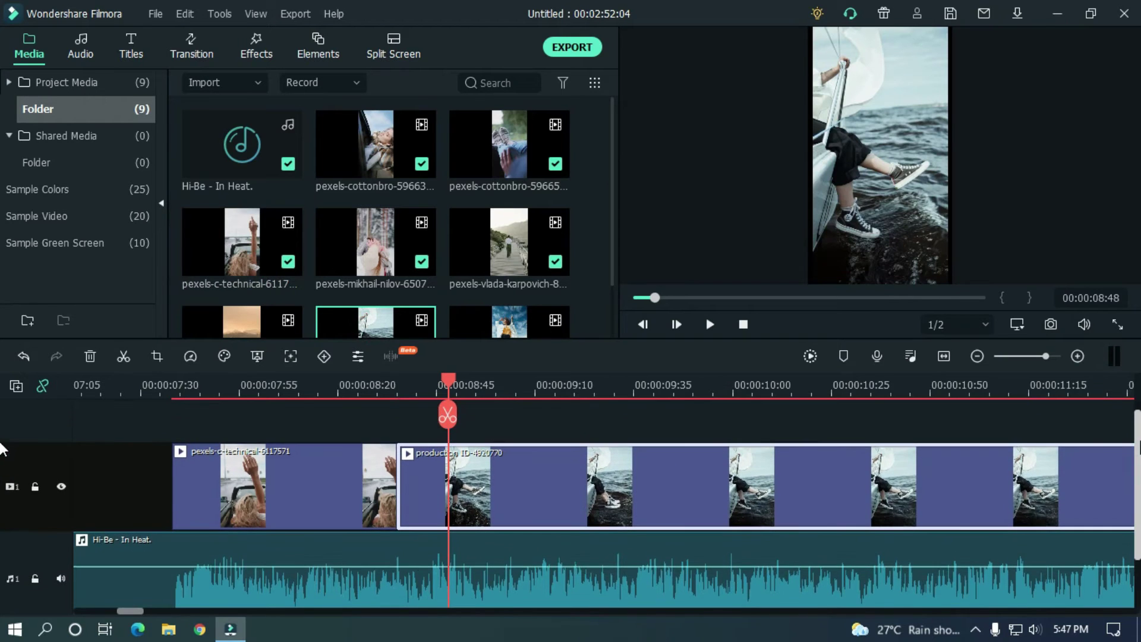
- Copy the trimmed convertible clip, add a second video track, and paste the copy there starting where the sailboat clip begins
click(259, 471)
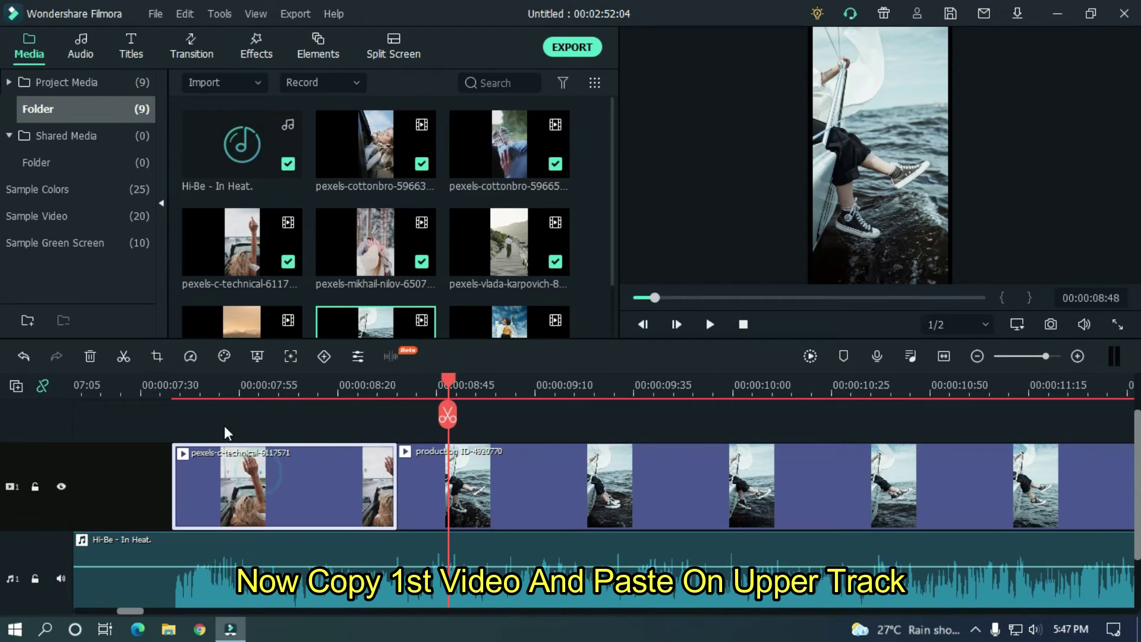
right_click(215, 466)
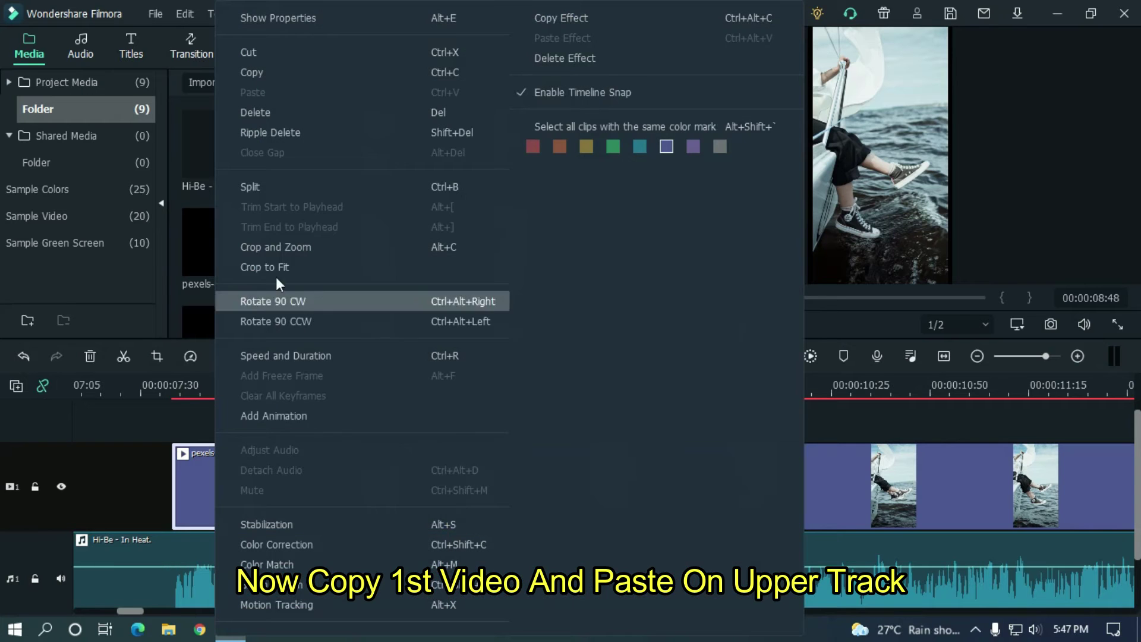
click(259, 77)
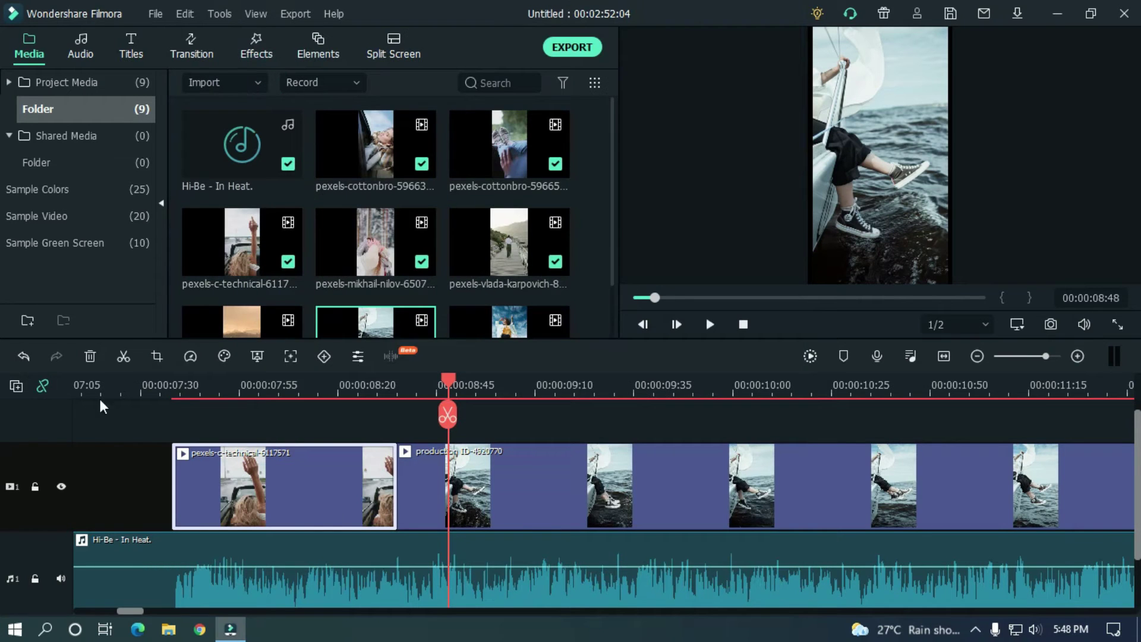
click(17, 386)
click(47, 407)
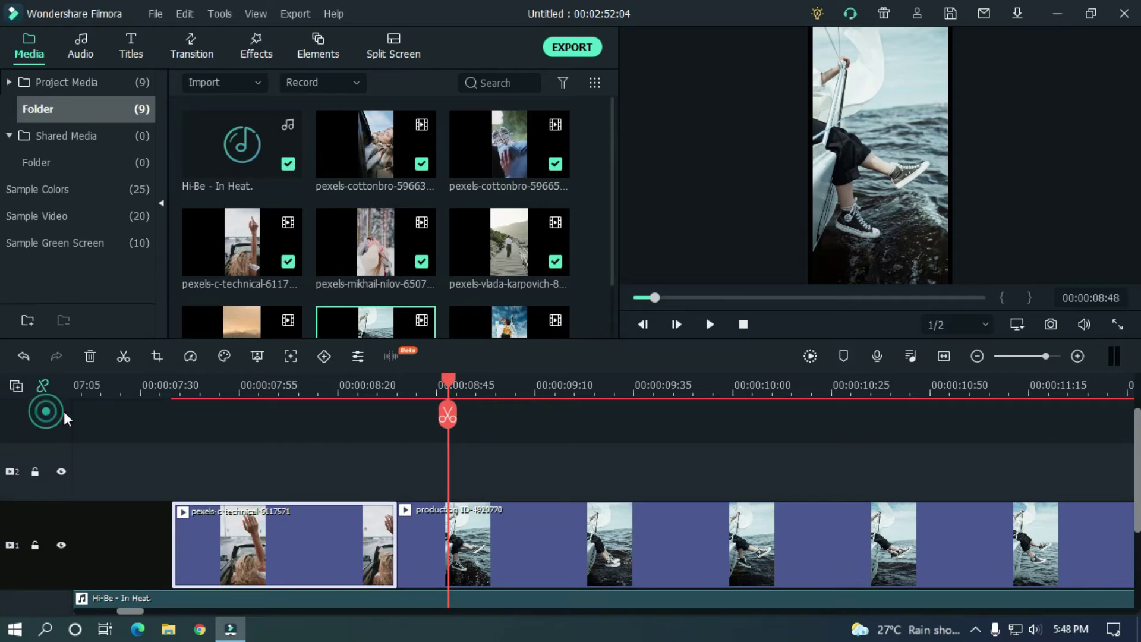
drag(451, 386, 401, 380)
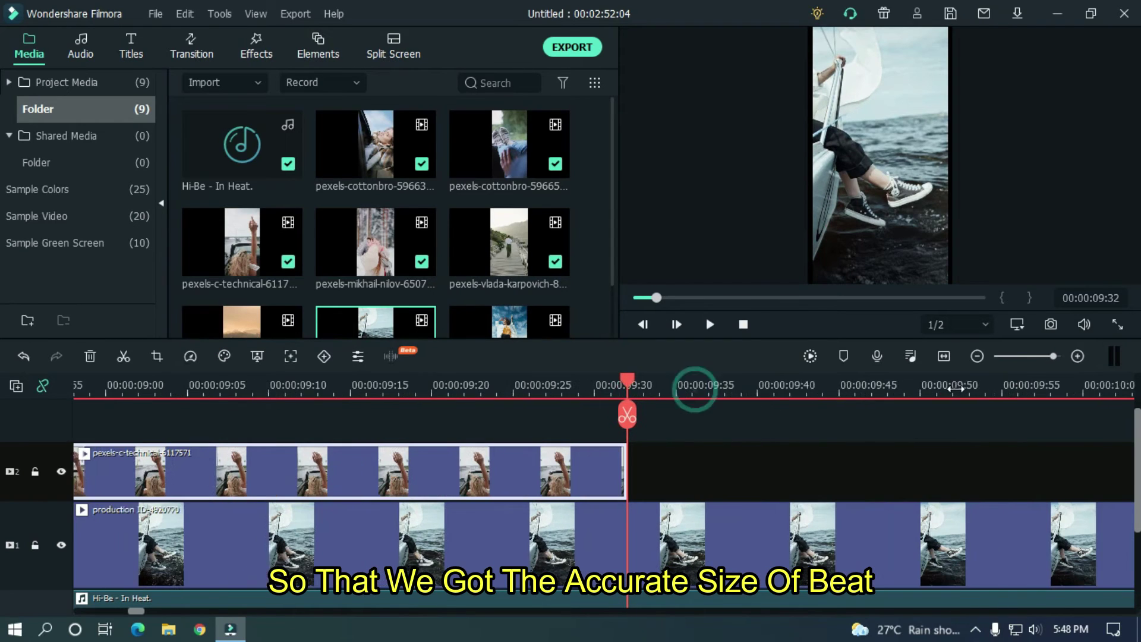
- Split the sailboat clip at 00:00:09:32, level with the end of the convertible copy, and delete the remainder
scroll(696, 390, up, 2)
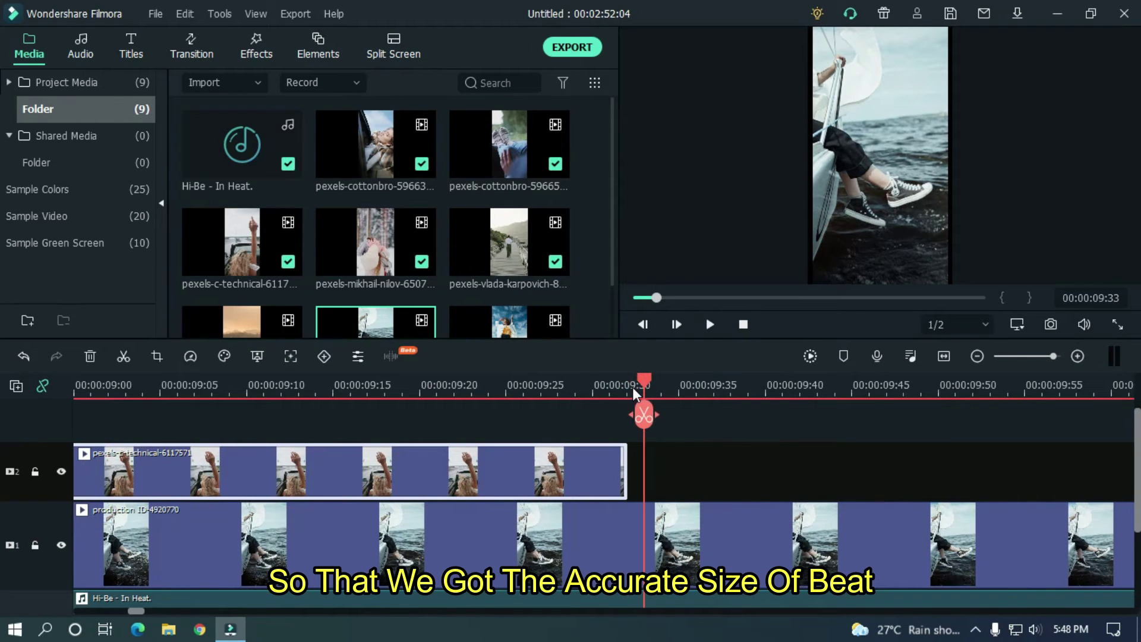
click(660, 531)
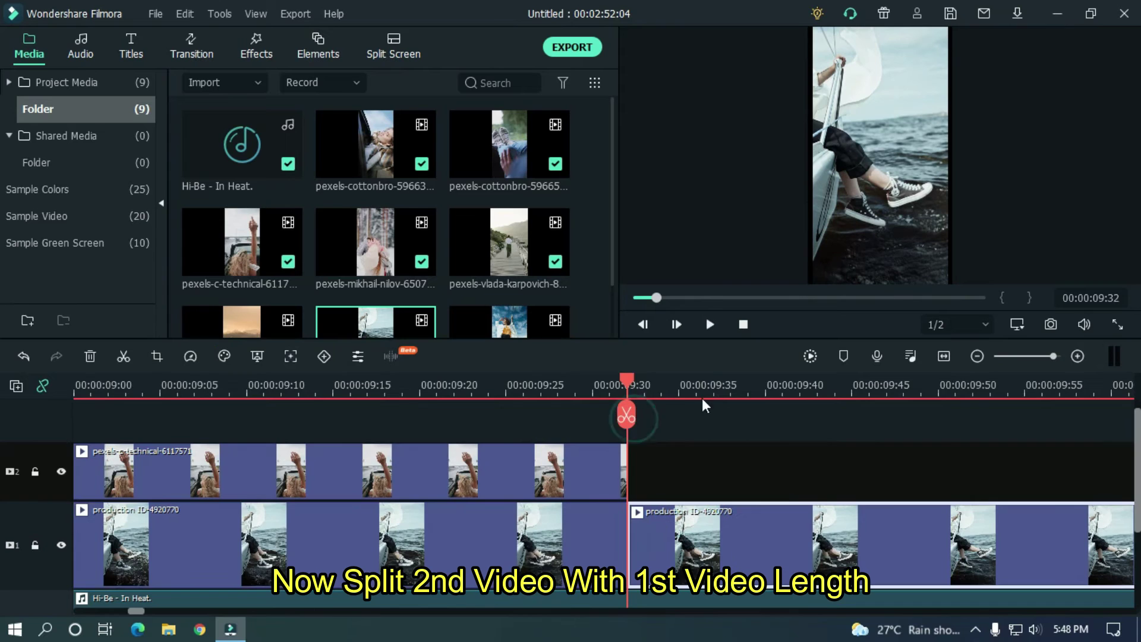
click(627, 416)
scroll(635, 364, down, 2)
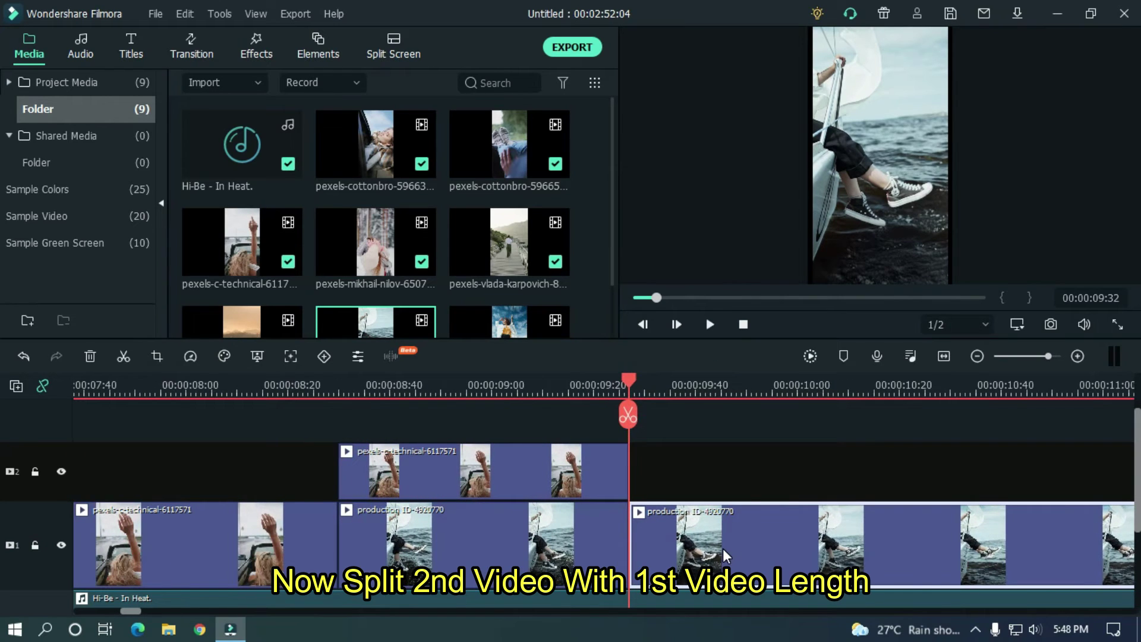
key(Delete)
- Apply Crop to Fit to the sailboat clip on video track 1
click(539, 540)
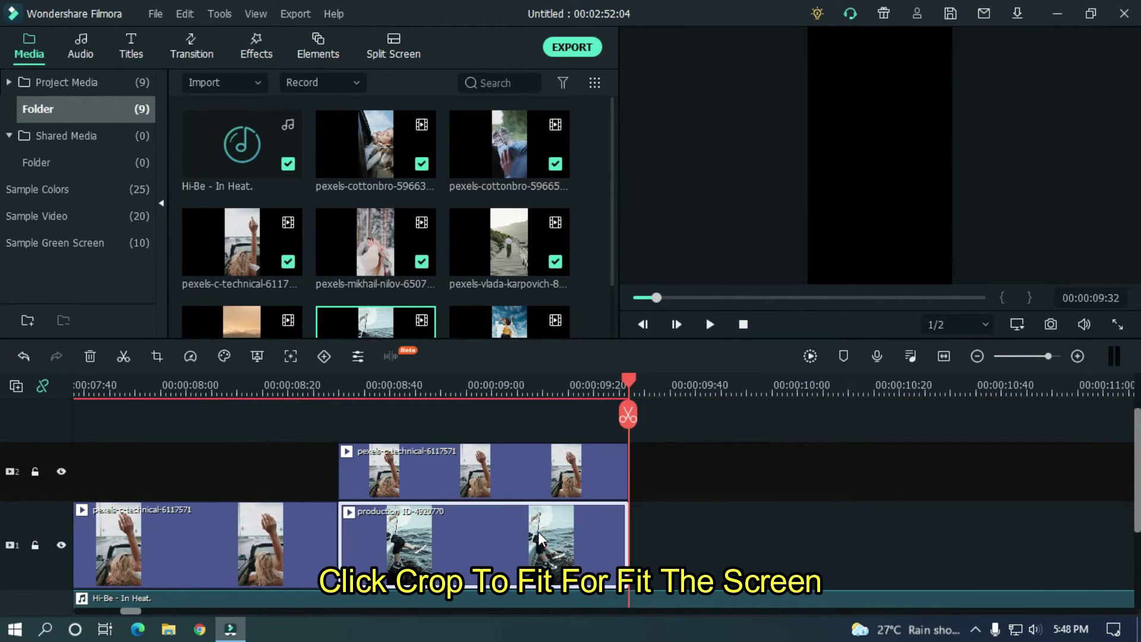
right_click(539, 540)
click(582, 268)
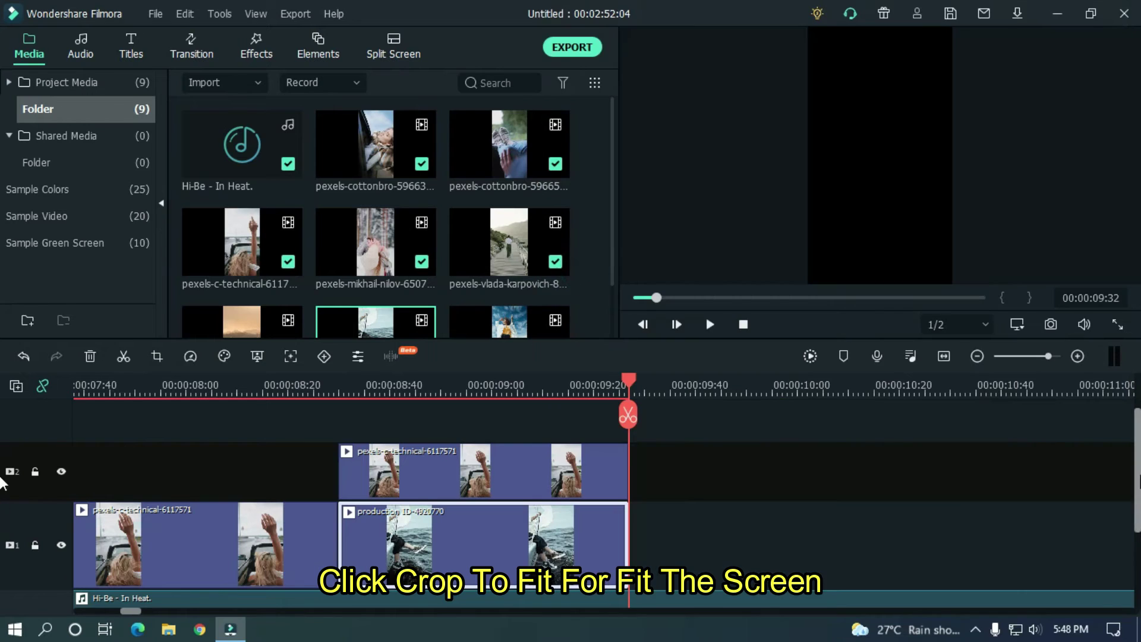
- Play the music around the end of the sailboat clip and inspect the waveform to compare the cut with the beat
scroll(2, 481, down, 2)
scroll(667, 387, up, 2)
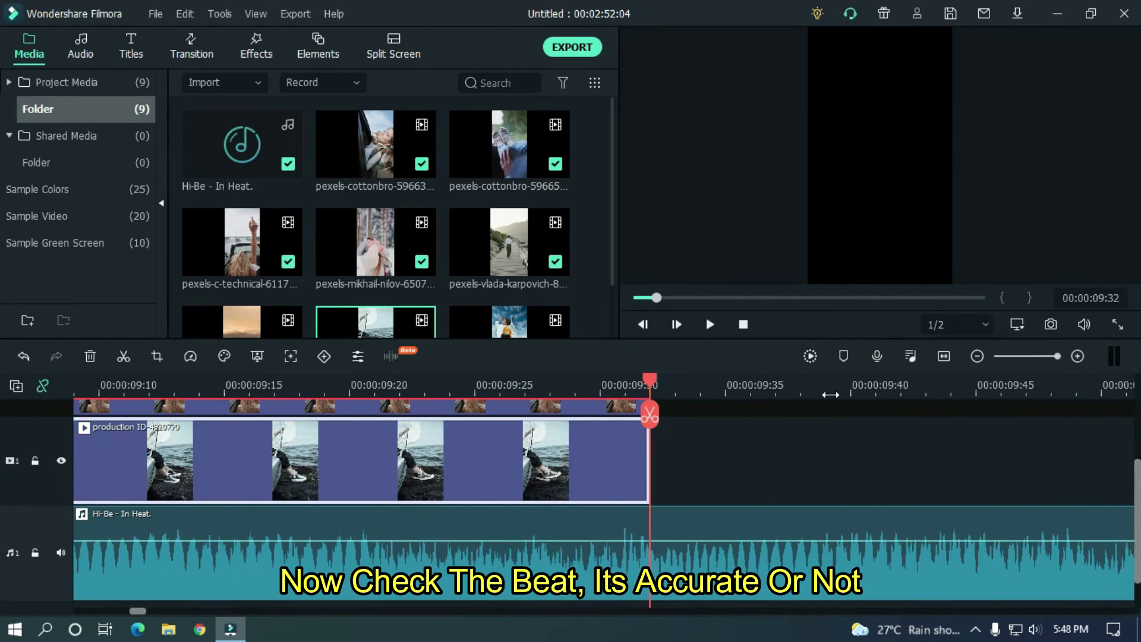
drag(651, 380, 630, 384)
key(space)
key(space)
click(629, 387)
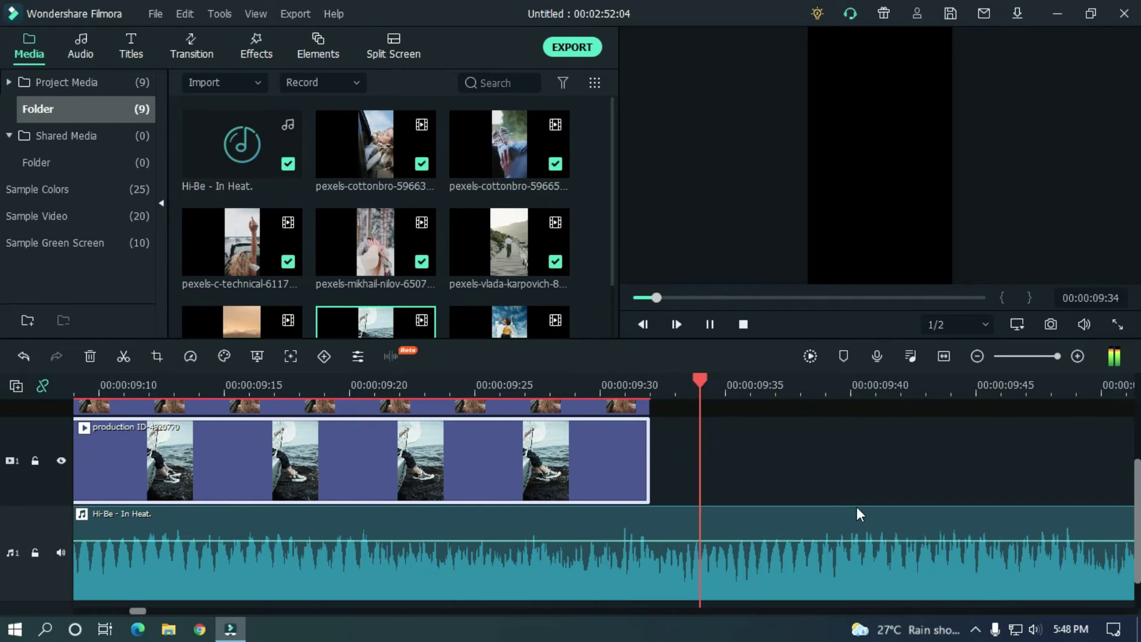
click(129, 610)
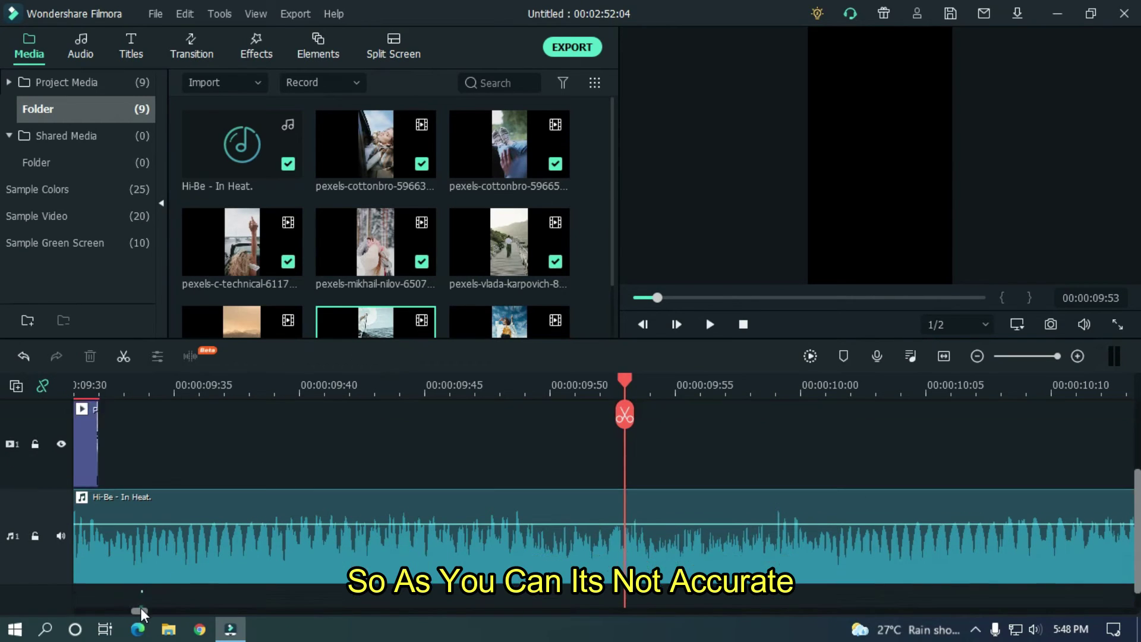
scroll(136, 612, down, 2)
drag(141, 610, 139, 611)
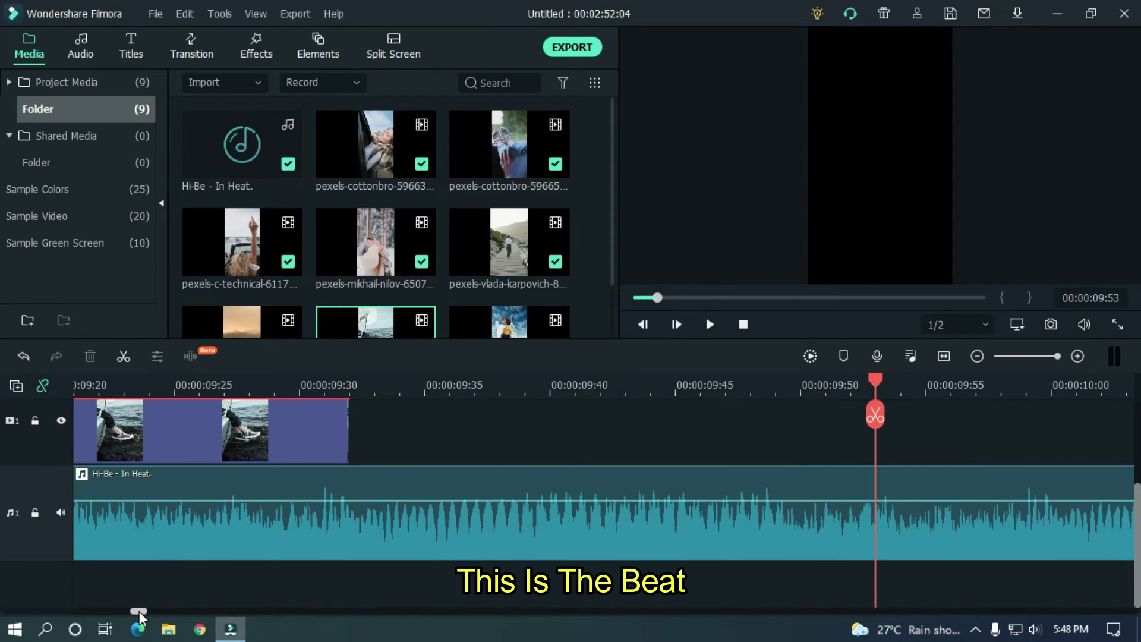
- Place the playhead on the beat at 00:00:09:31, check it by playing, and trim the sailboat clip's end to it
click(324, 385)
key(space)
key(space)
click(327, 385)
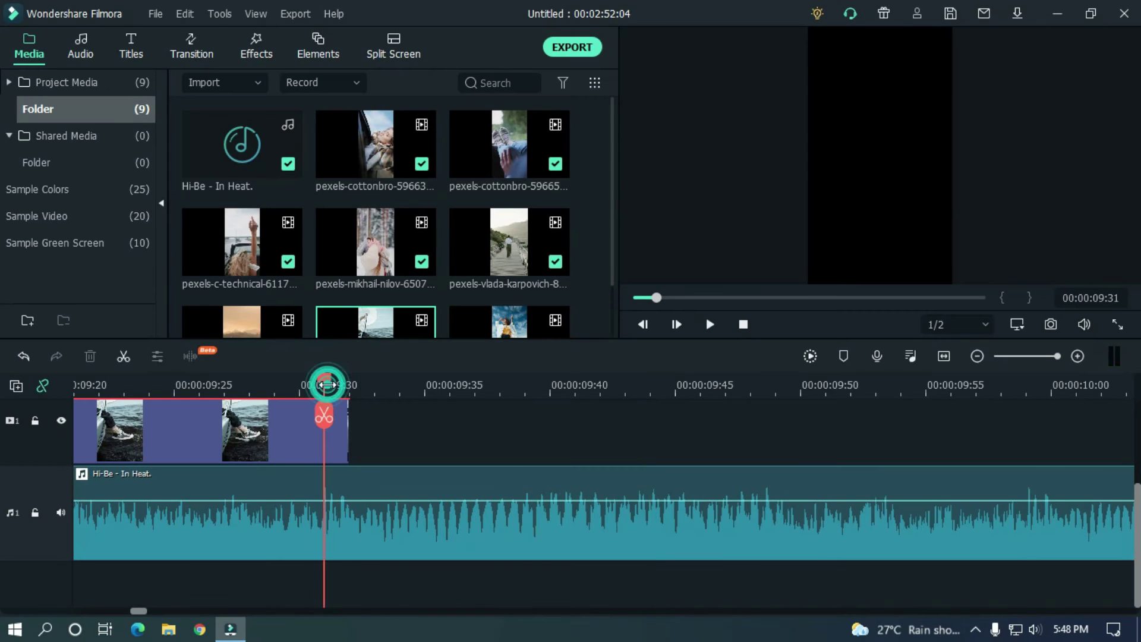
click(333, 457)
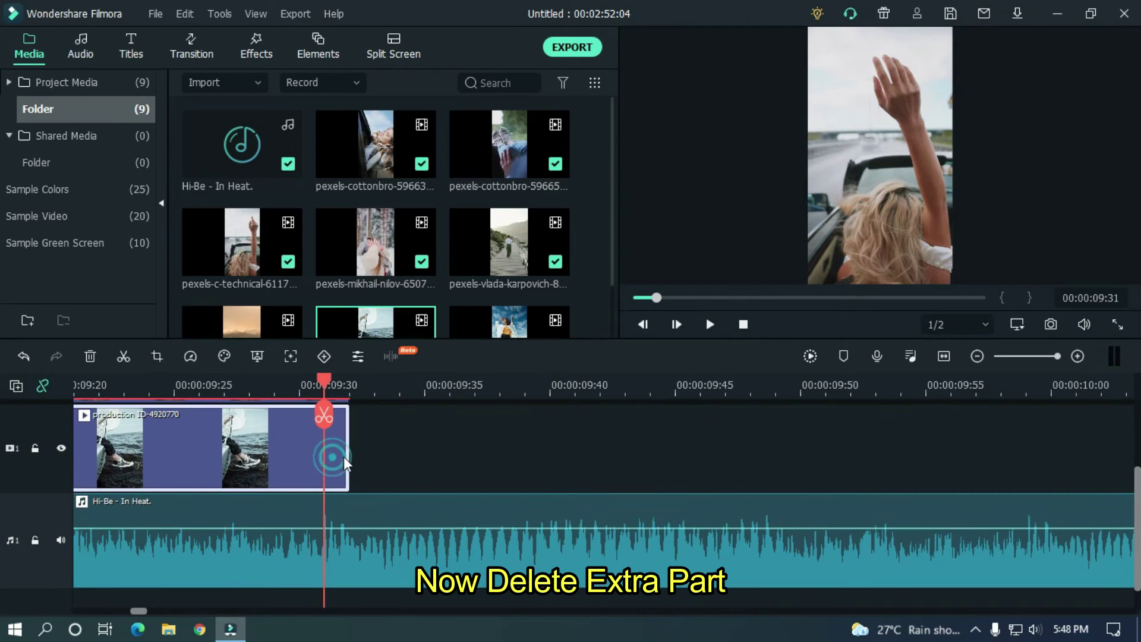
drag(349, 455, 325, 452)
scroll(1121, 560, up, 3)
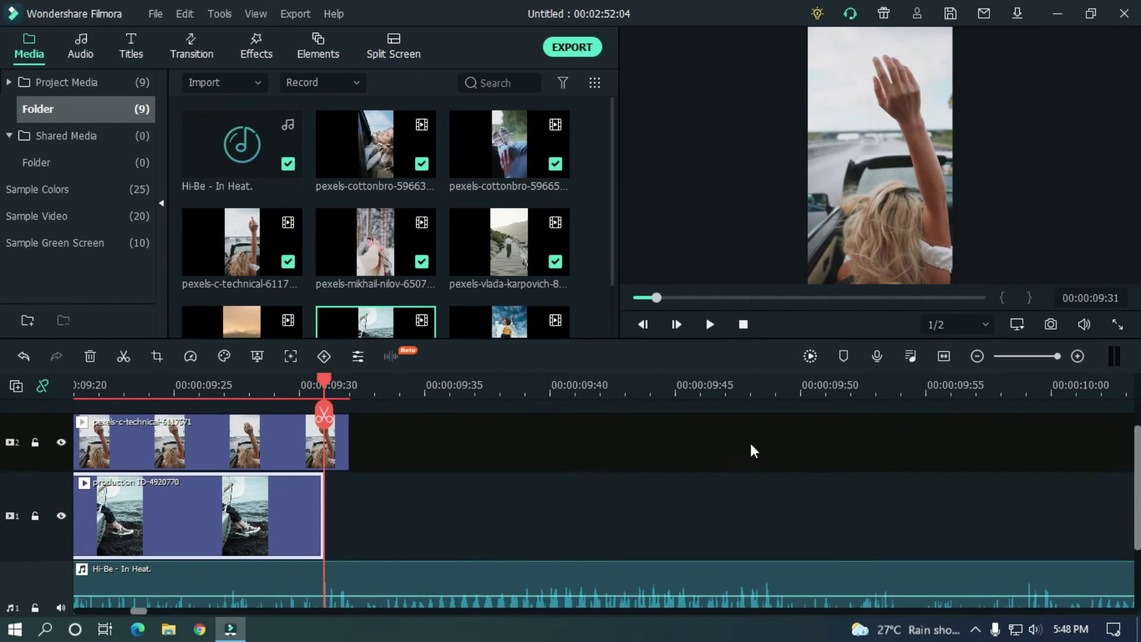
- Move the convertible copy on video track 2 so it starts at 00:00:09:31, where the sailboat clip ends
drag(635, 389, 468, 382)
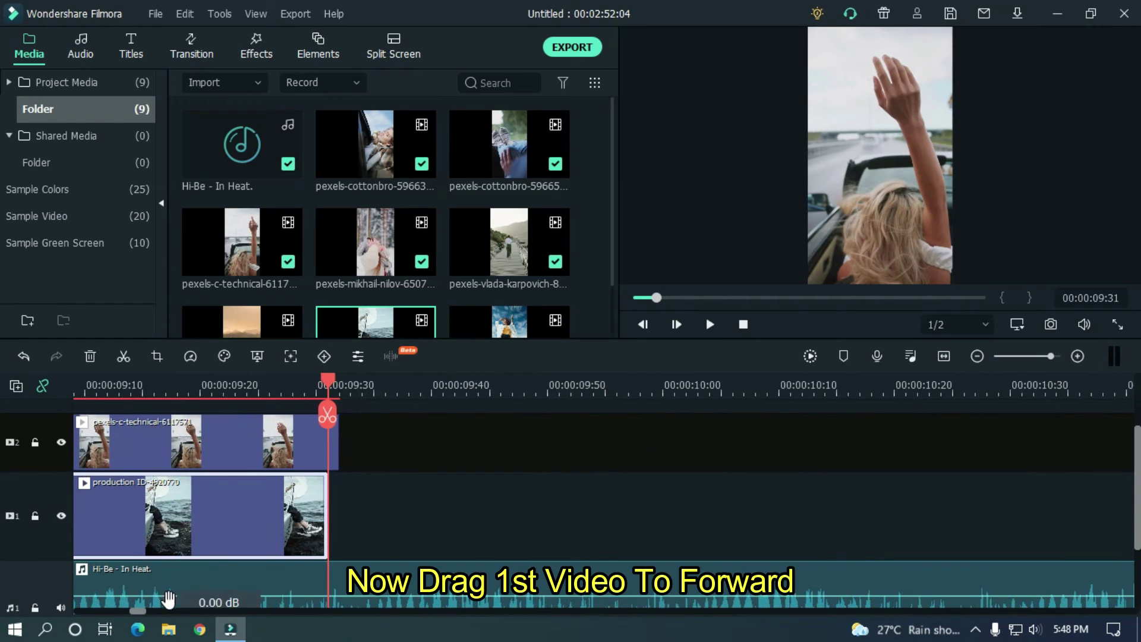
drag(142, 613, 139, 612)
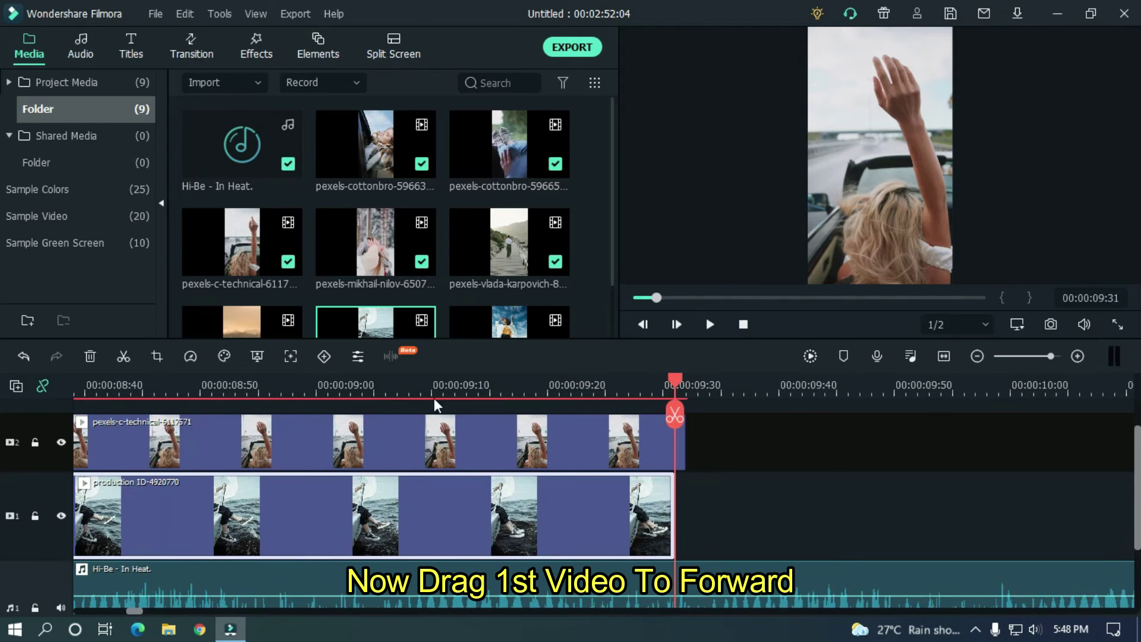
ctrl+scroll(416, 431, down, 1)
drag(281, 436, 729, 439)
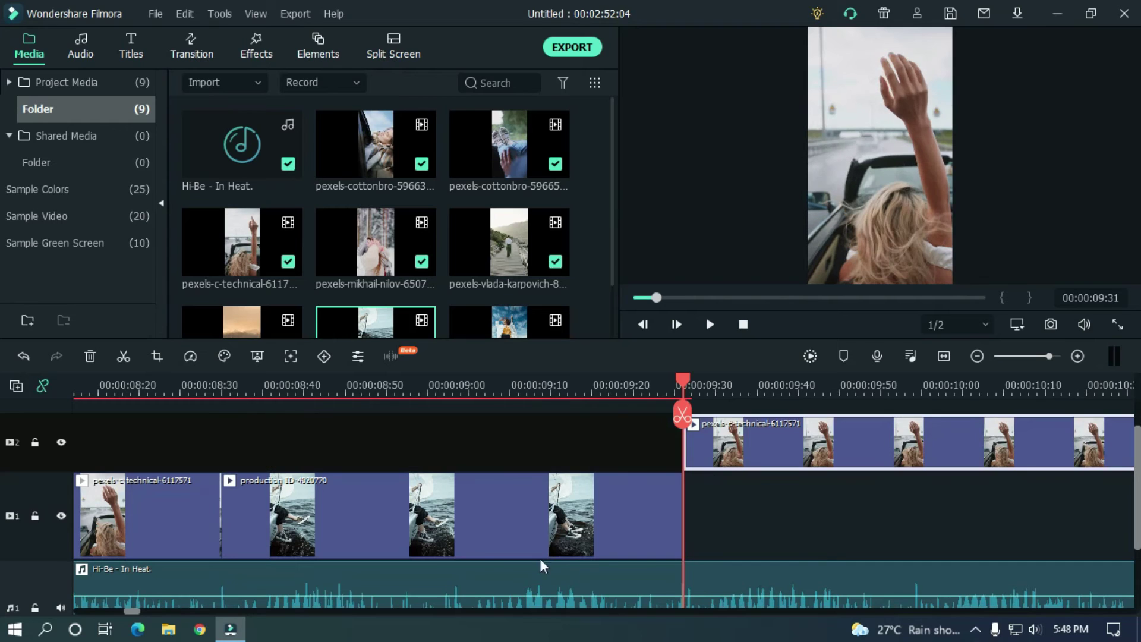
drag(132, 611, 135, 612)
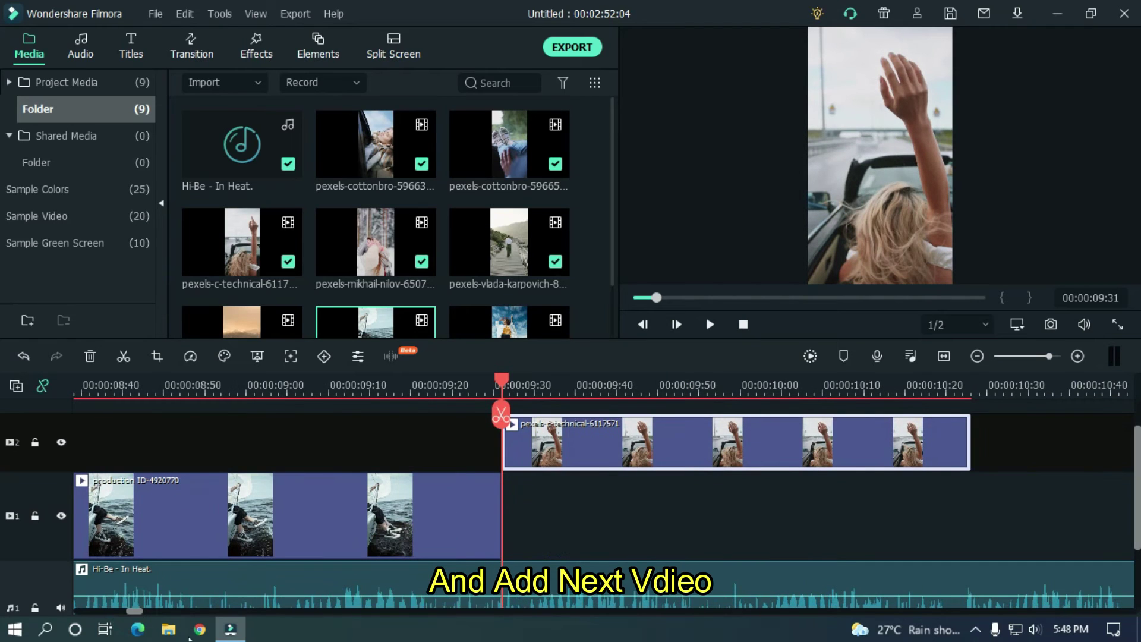
- Add the pexels-cottonbro-5966362 clip to video track 1 after the sailboat clip and apply Crop to Fit to it
scroll(614, 135, down, 2)
drag(351, 119, 516, 516)
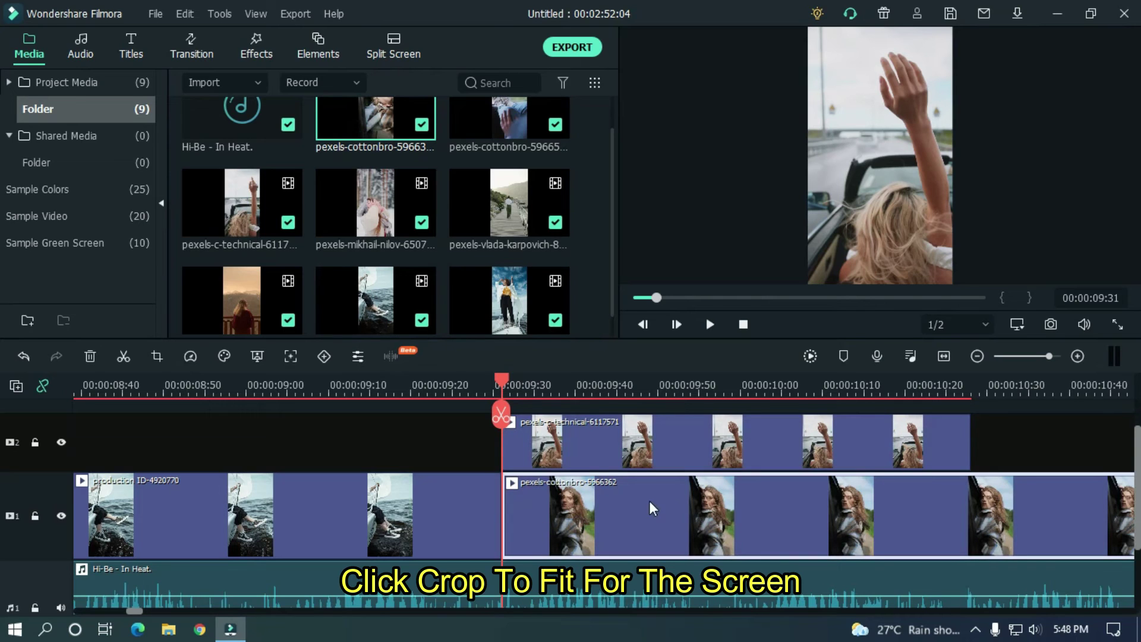
right_click(683, 501)
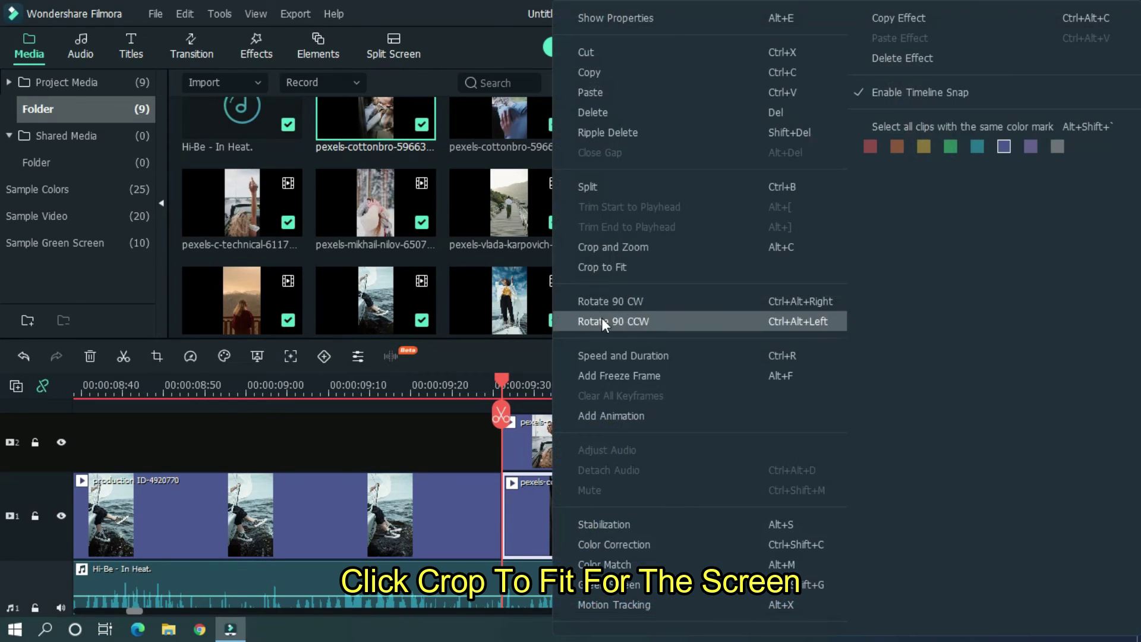
click(604, 267)
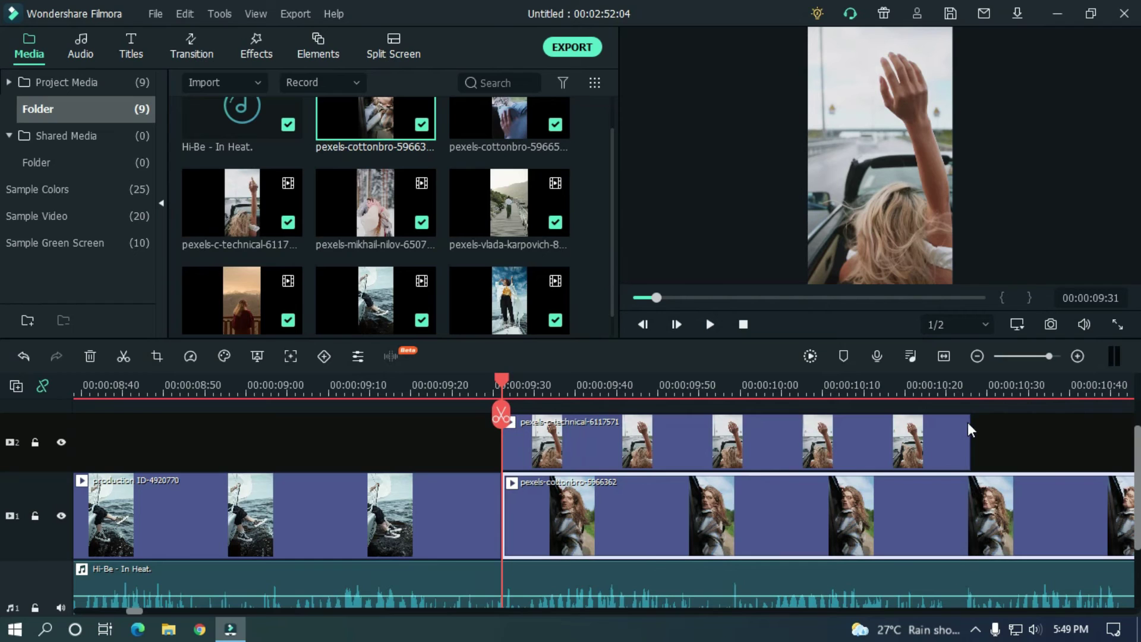
- Split the pexels-cottonbro-5966362 clip at 00:00:10:28, where the convertible copy ends, and delete the remainder
scroll(1039, 433, down, 1)
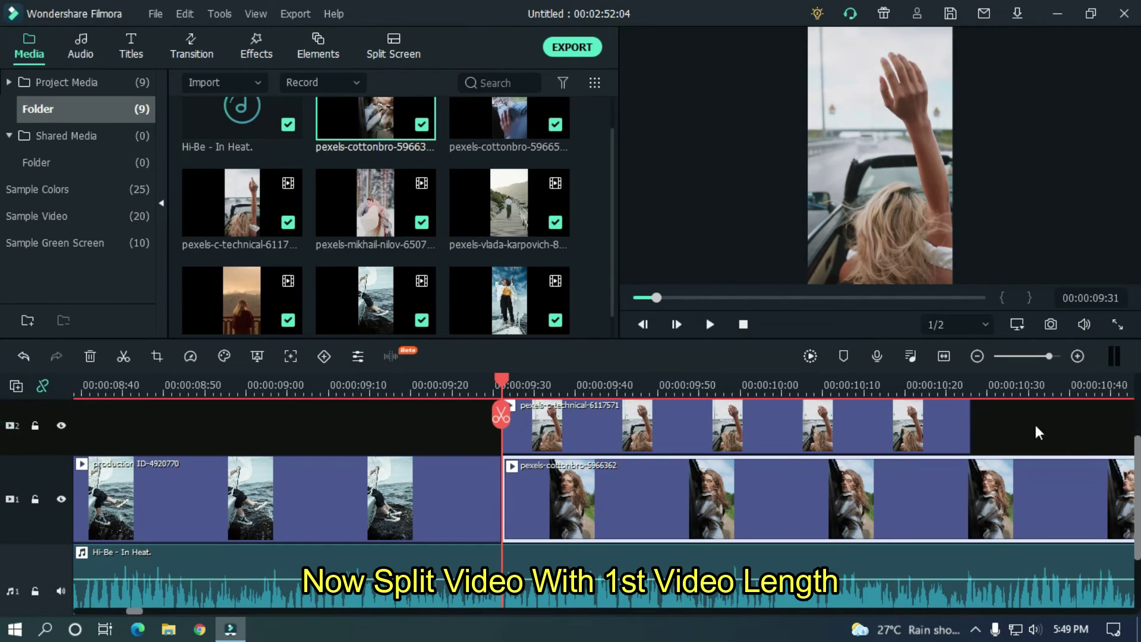
click(971, 392)
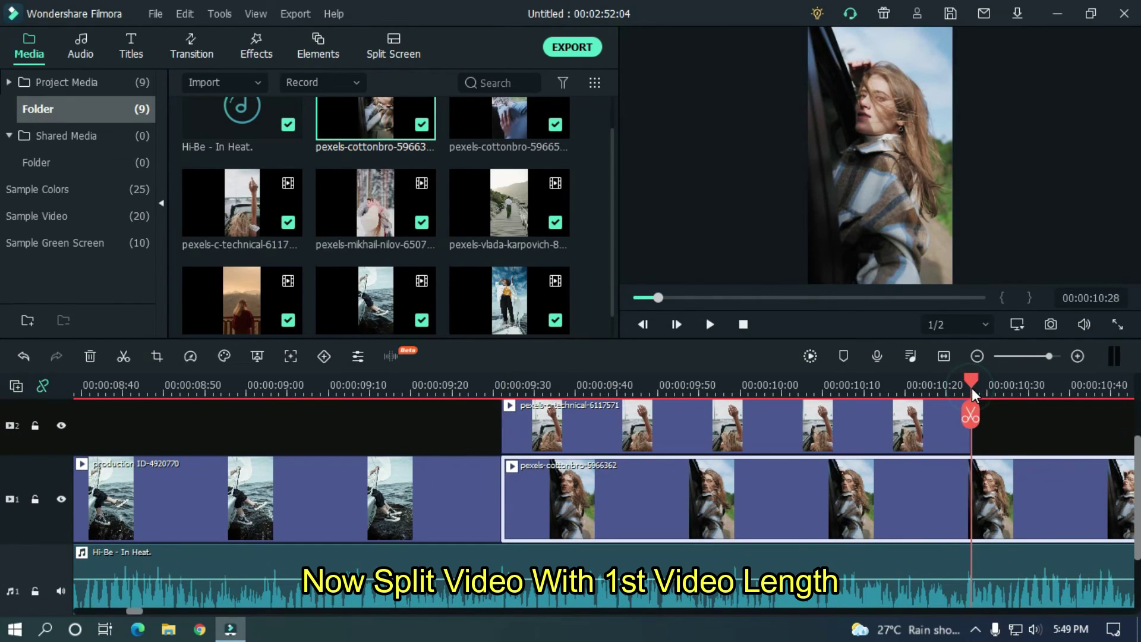
click(971, 416)
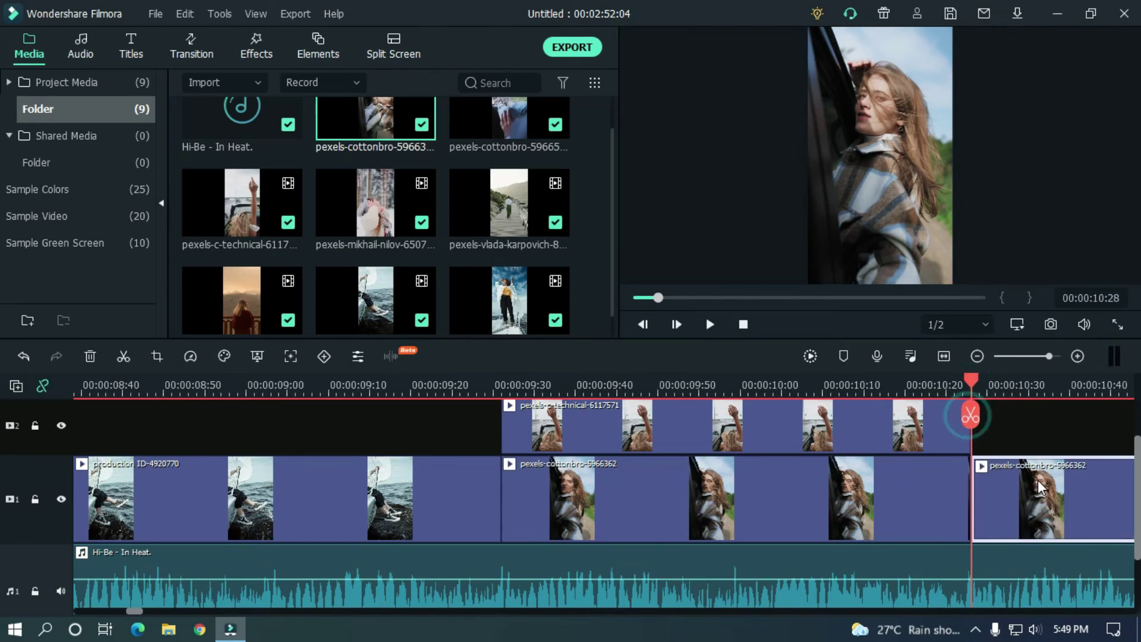
key(Delete)
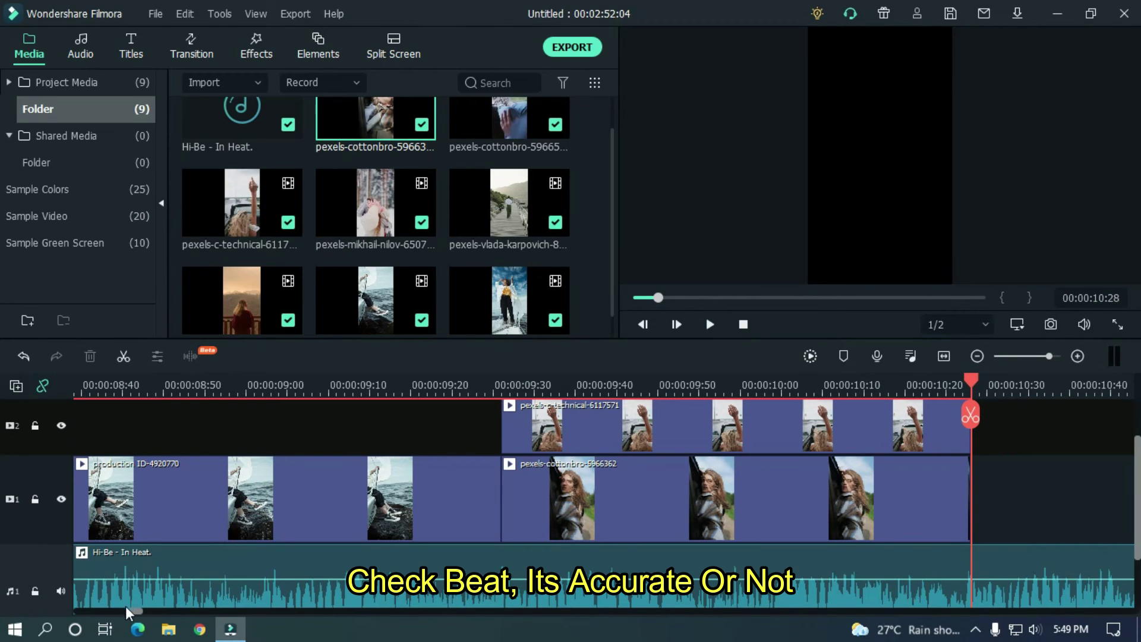
- Play the music around the end of the pexels-cottonbro-5966362 clip to compare the cut with the beat
drag(143, 610, 144, 608)
key(space)
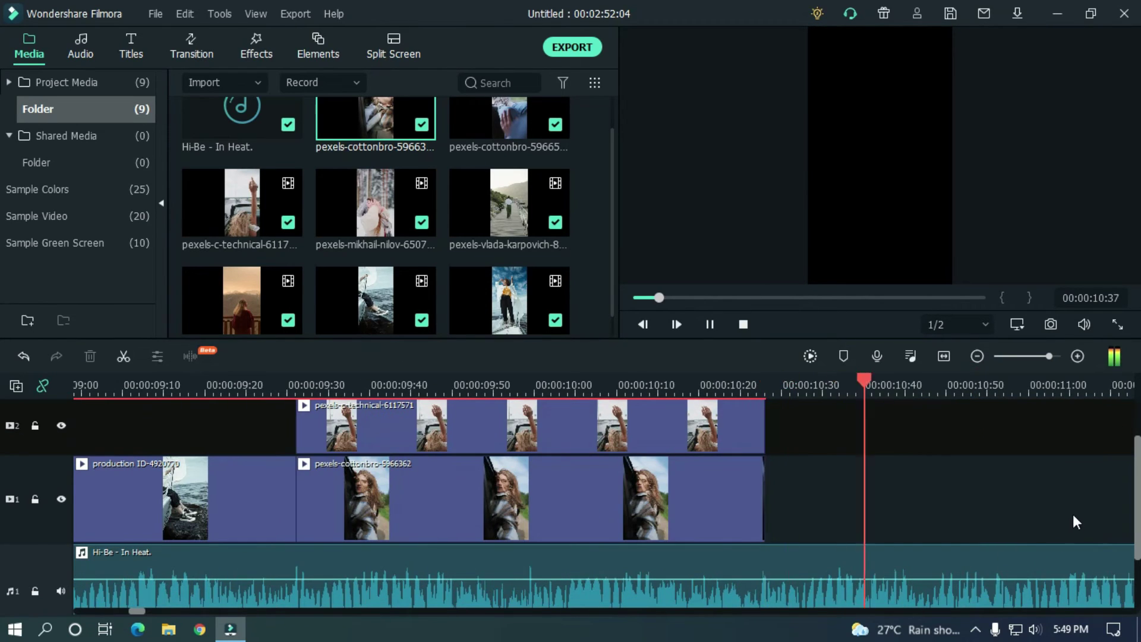
click(771, 393)
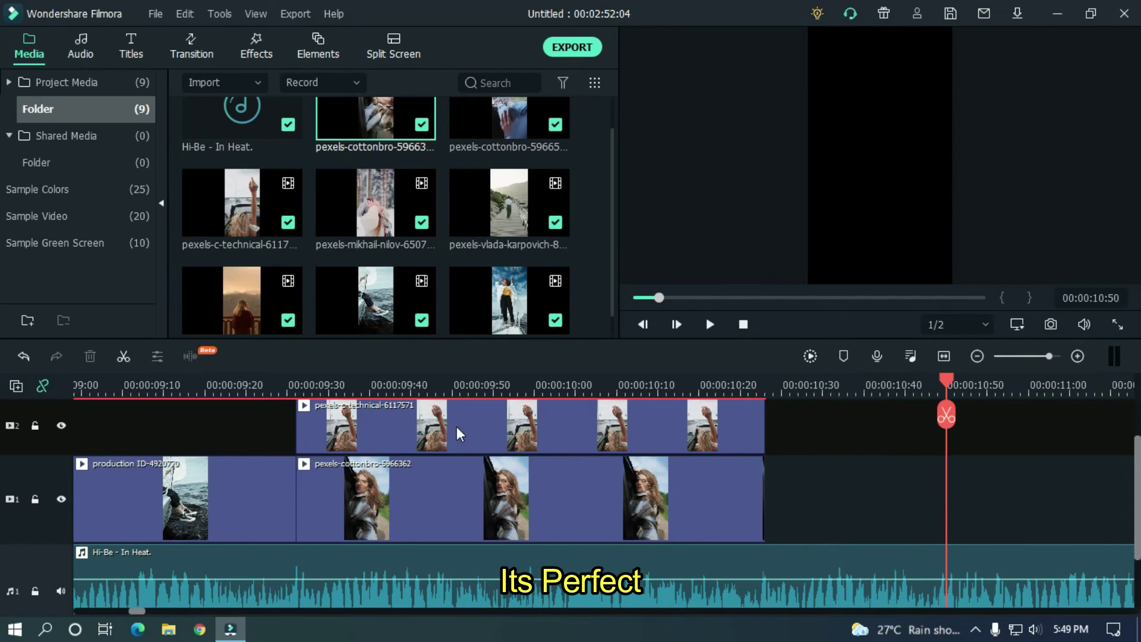
- Move the convertible copy to the end of the pexels-cottonbro-5966362 clip and add the pexels-cottonbro-5966554 clip beneath it on video track 1
drag(340, 429, 787, 446)
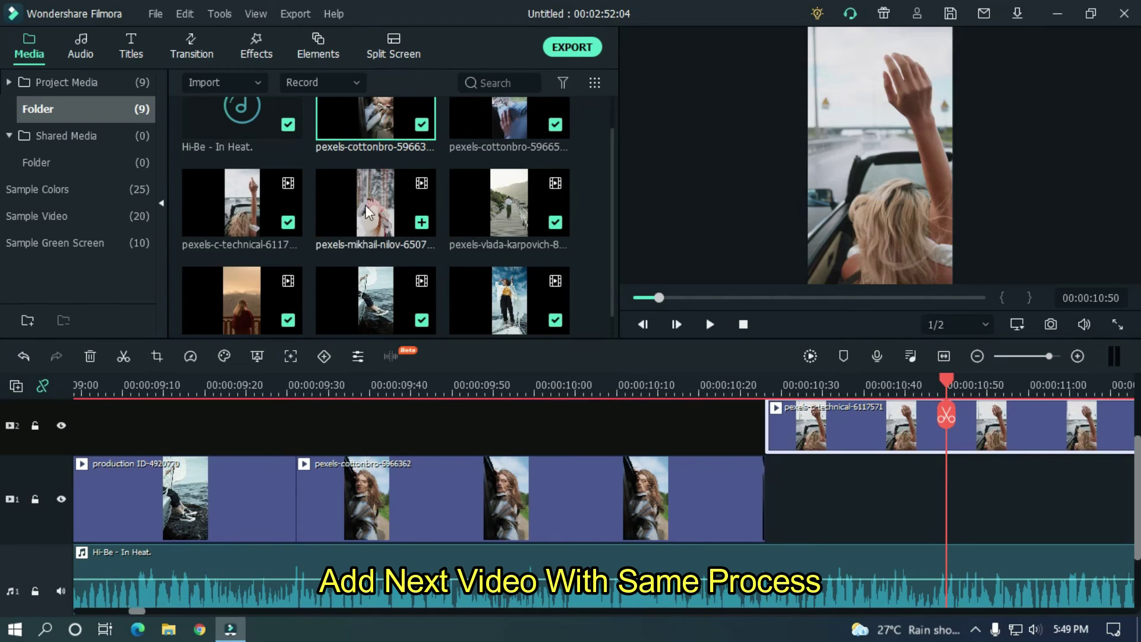
drag(498, 123, 761, 492)
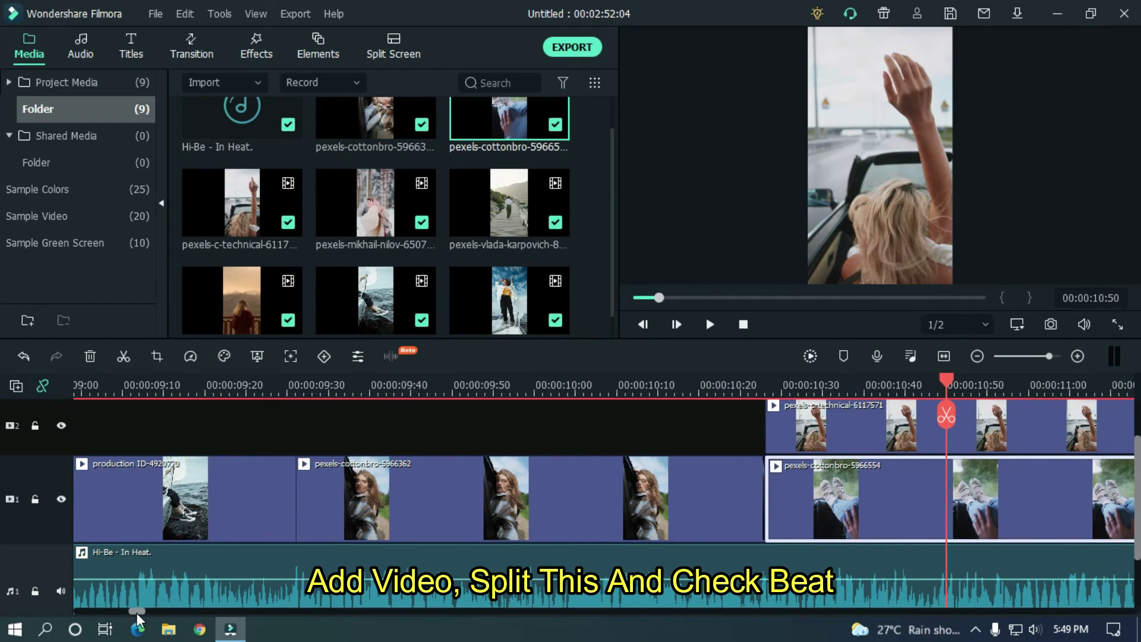
- Split the pexels-cottonbro-5966554 clip at the convertible copy's end, delete the remainder, and place the playhead at 00:00:11:23
drag(137, 611, 141, 611)
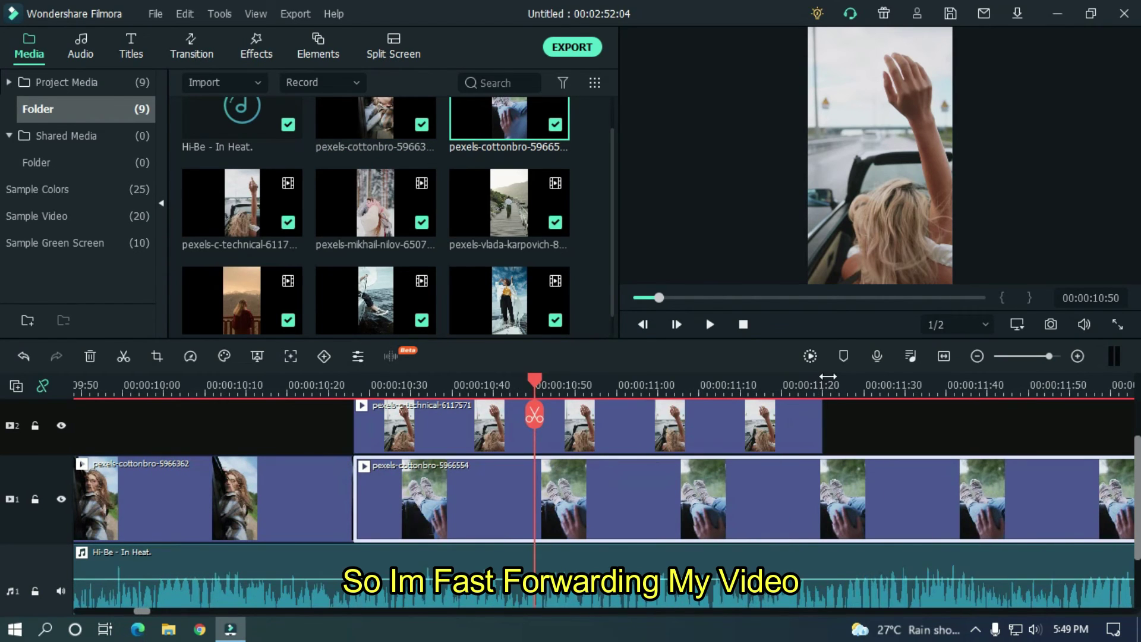
click(824, 383)
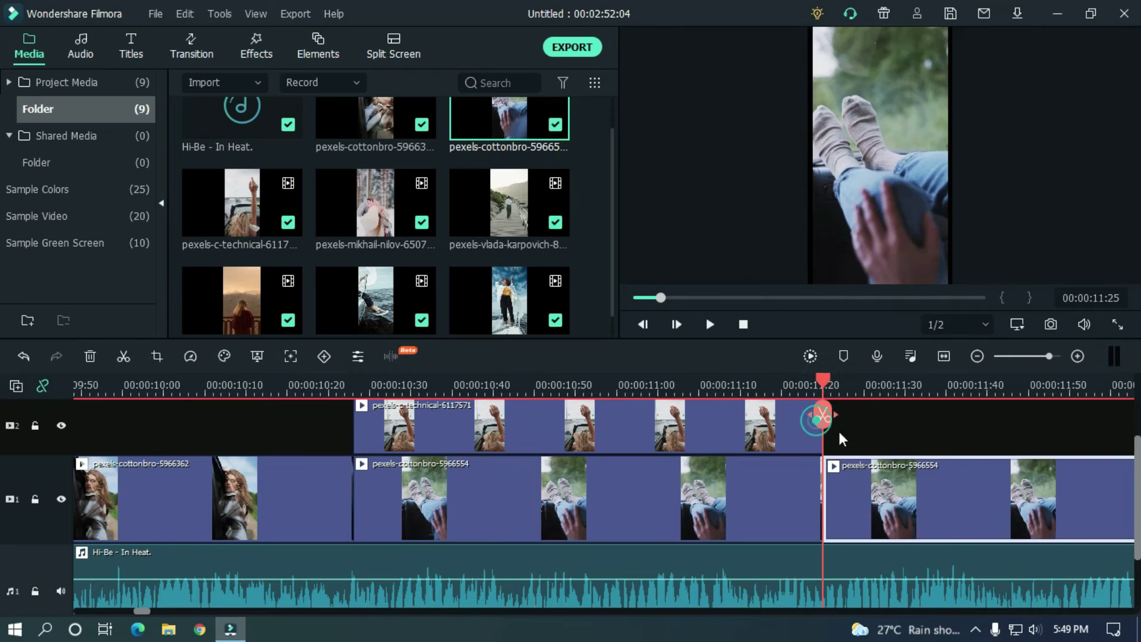
key(Delete)
click(813, 383)
- Add the sunset clip to video track 1 beneath the convertible copy, split it at the copy's end, and delete the remainder
scroll(830, 428, up, 2)
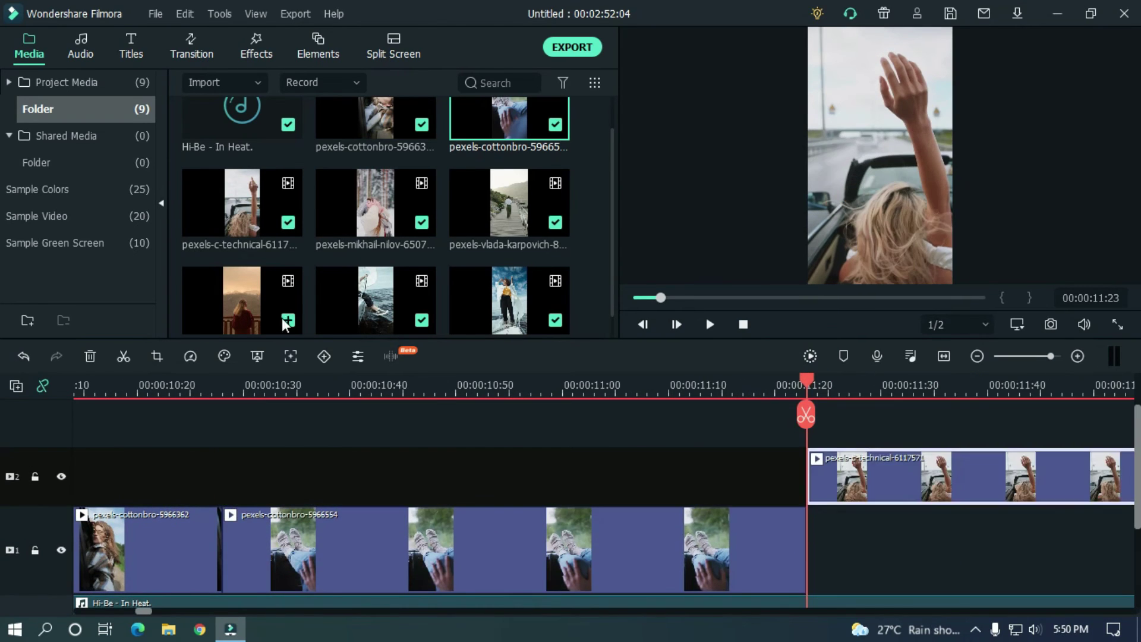
click(287, 320)
scroll(605, 476, down, 1)
scroll(606, 475, right, 2)
drag(605, 383, 403, 383)
click(402, 415)
key(Delete)
- Move the convertible copy to the end of the sunset clip and add the pexels-vlada-karpovich-8045164 boardwalk clip beneath it
drag(224, 436, 830, 436)
click(555, 222)
- Split the boardwalk clip on video track 1 at the convertible copy's end and delete the remainder
click(998, 387)
scroll(474, 502, down, 1)
key(ctrl+b)
key(Delete)
- Apply Crop to Fit to the boardwalk clip and move the convertible copy on video track 2 to its end
right_click(353, 440)
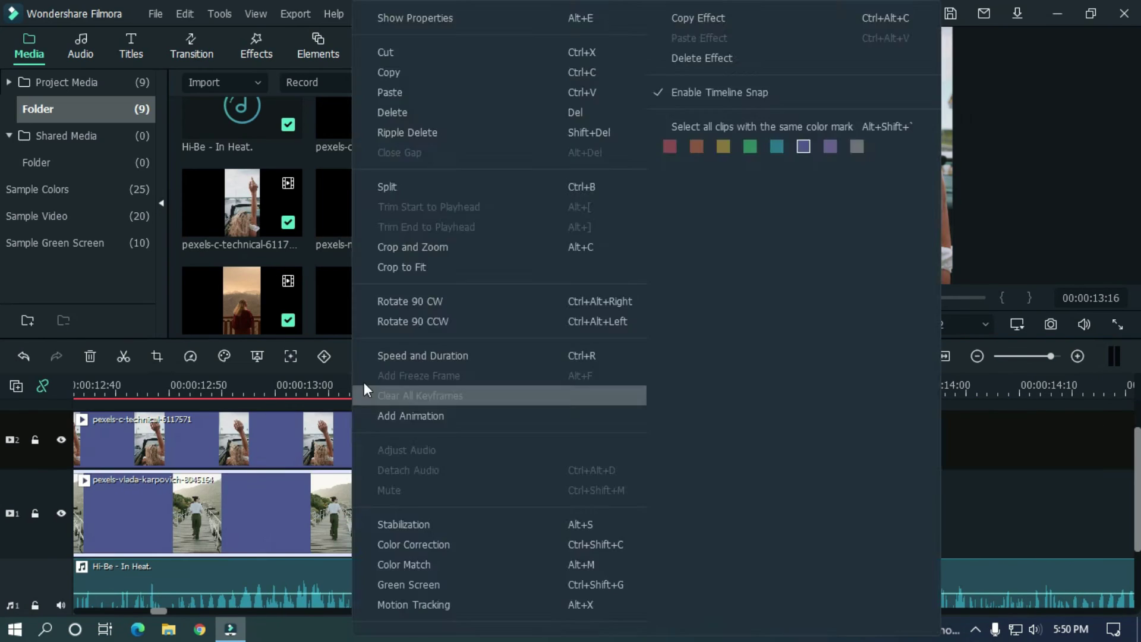
drag(356, 440, 868, 511)
drag(157, 611, 162, 611)
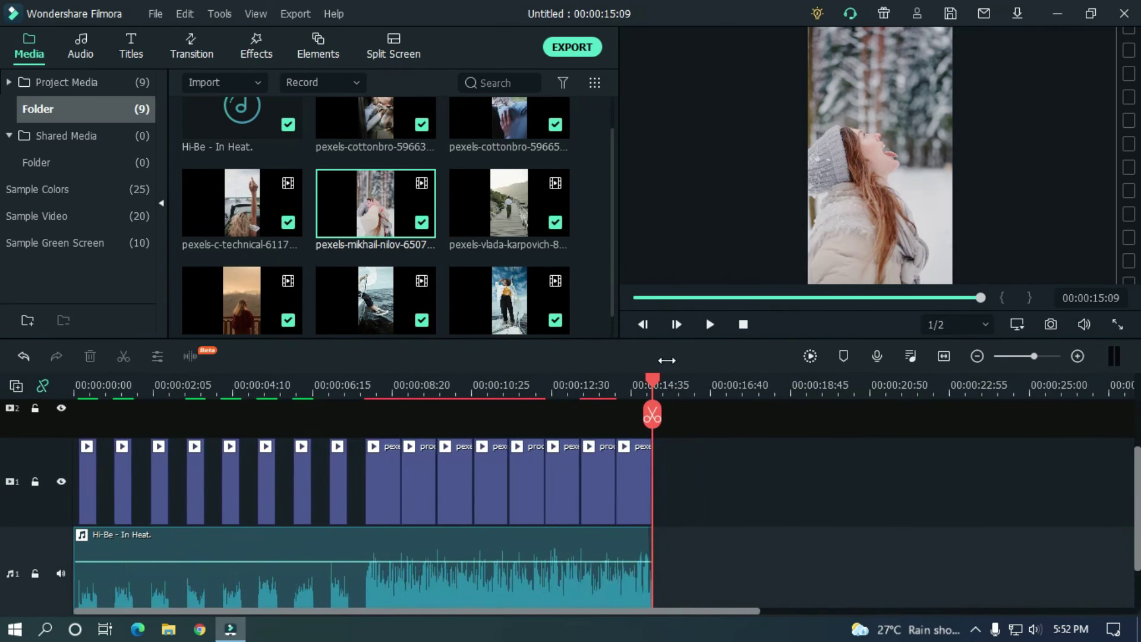
- Render the timeline preview of the whole sequence and play it
click(811, 355)
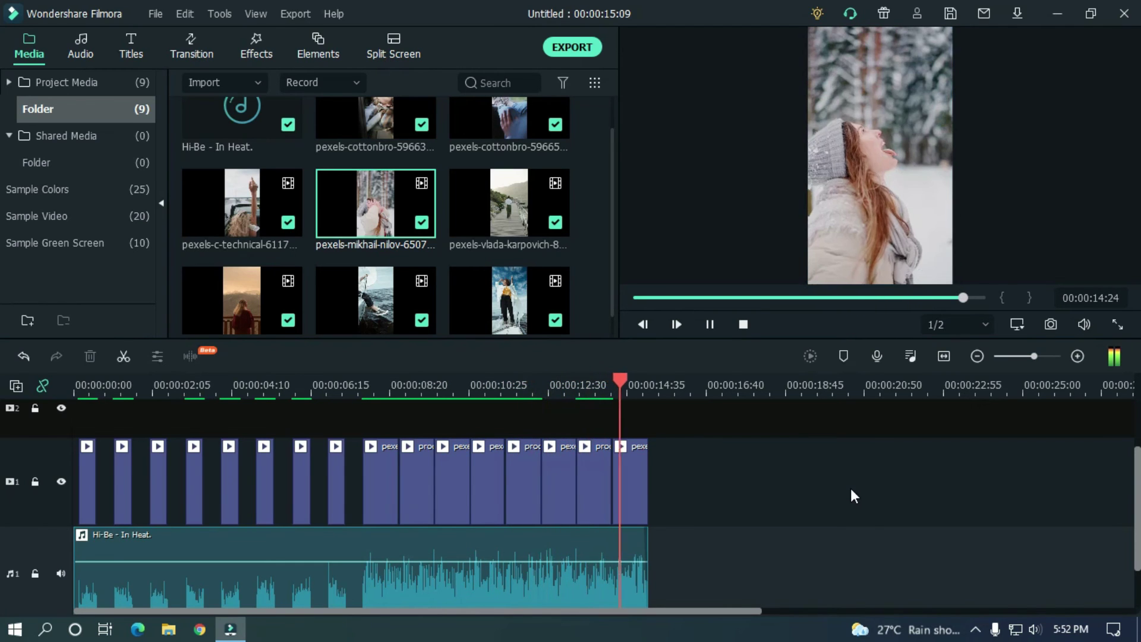
- Browse the included effects and the Filters category for effects that could be added to the video
click(256, 46)
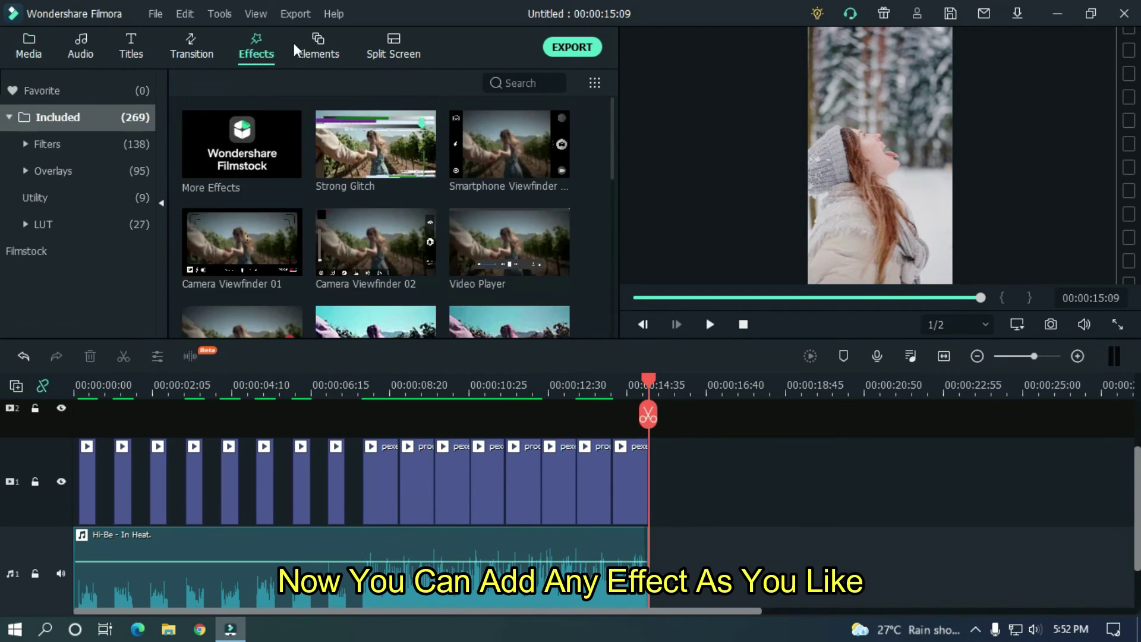
drag(610, 113, 597, 184)
click(25, 143)
drag(611, 125, 604, 335)
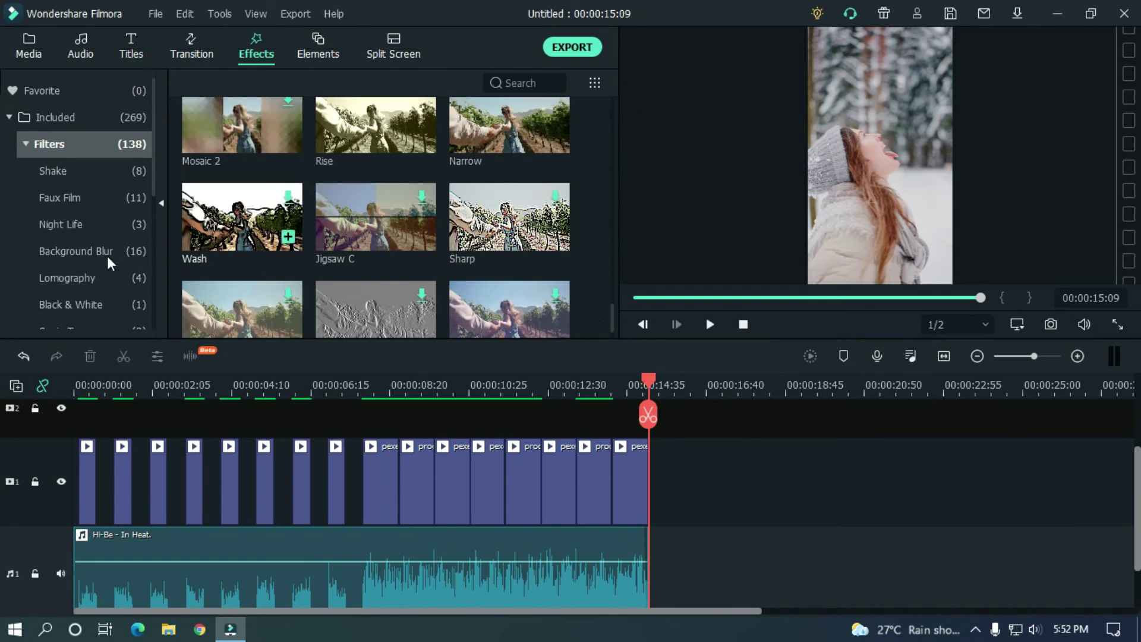
- Play the finished sequence from the start to check the clip changes against the beats
click(744, 322)
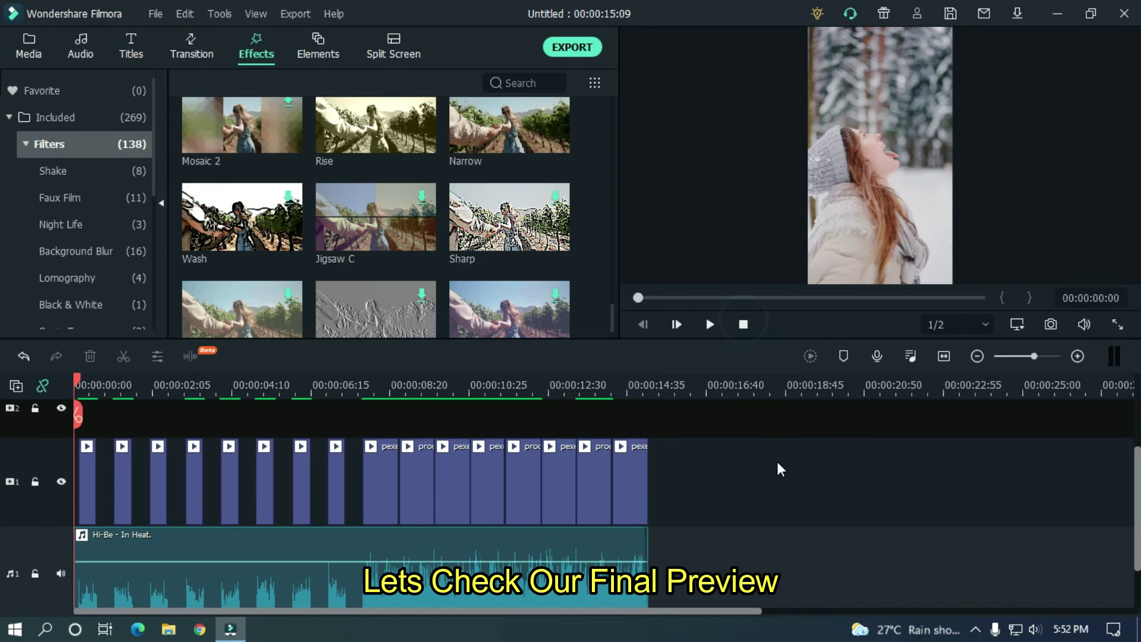
click(776, 461)
key(space)
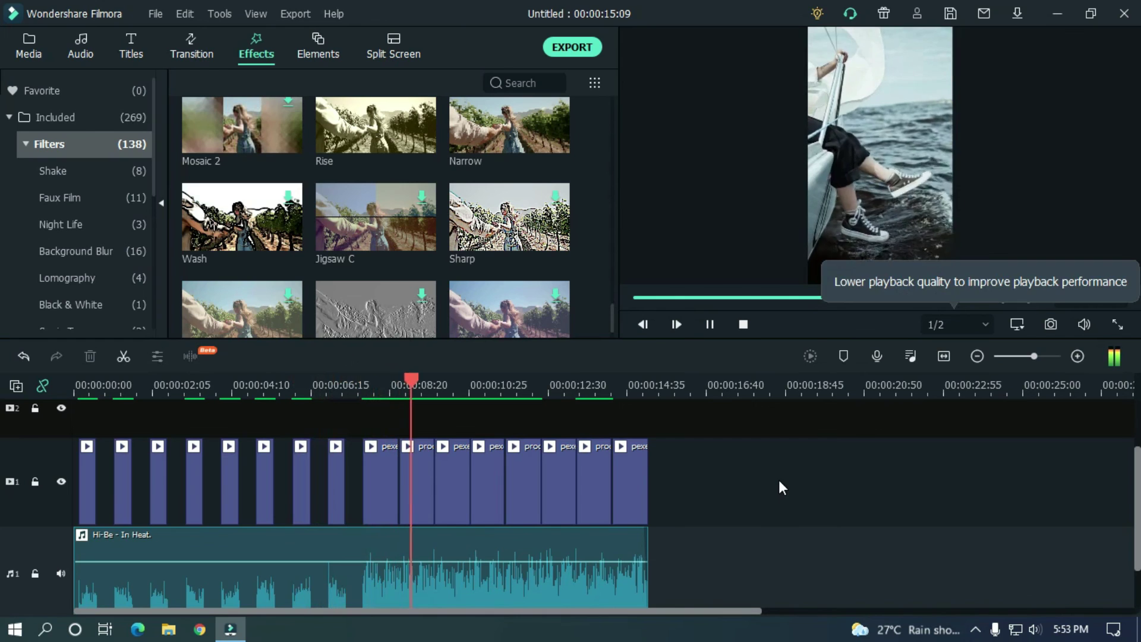
click(779, 480)
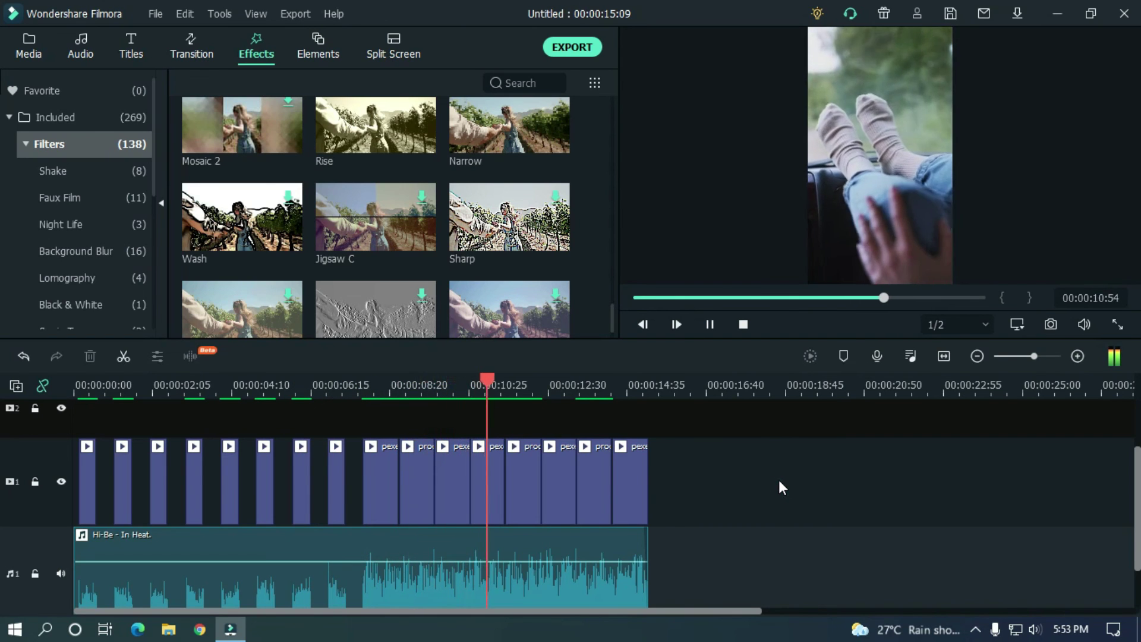